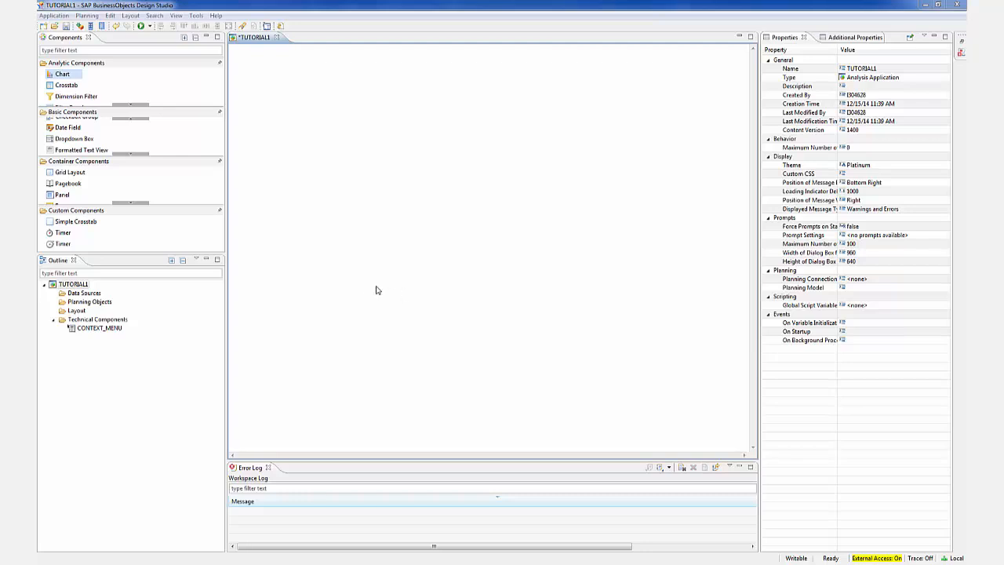
# Check the installed software in Design Studio's installation details for the Real Time Functionality extension
pyautogui.click(196, 16)
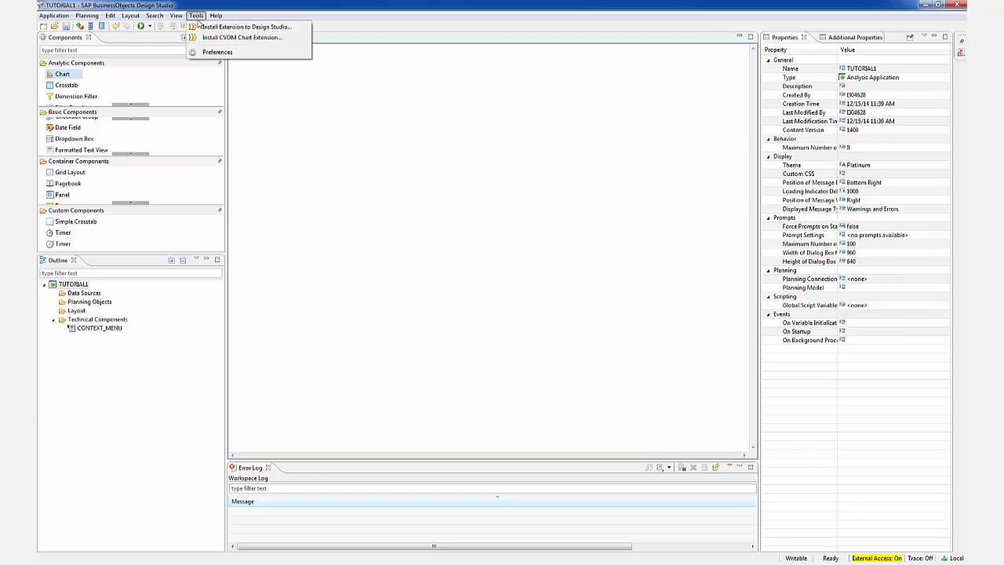
pyautogui.click(245, 8)
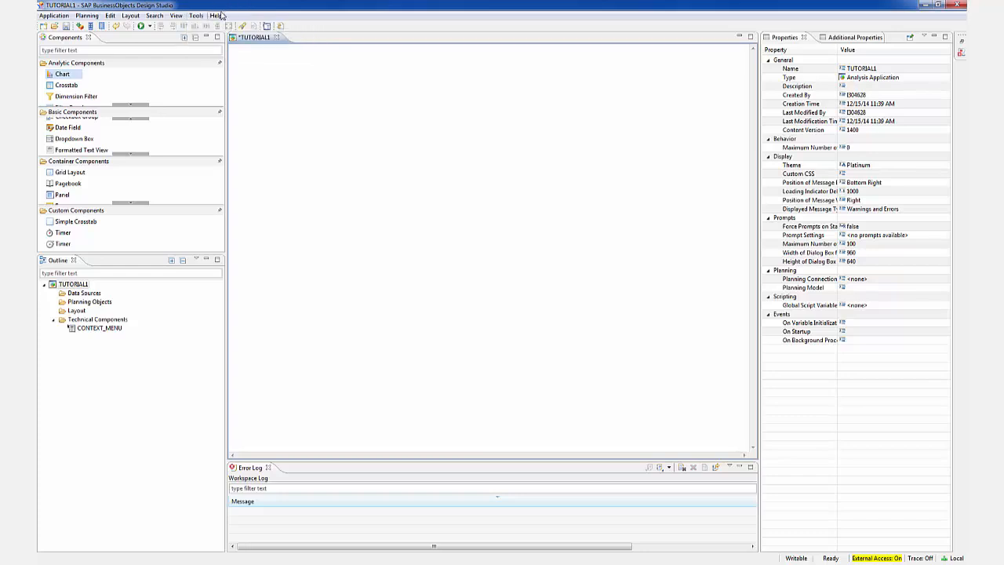
pyautogui.click(218, 16)
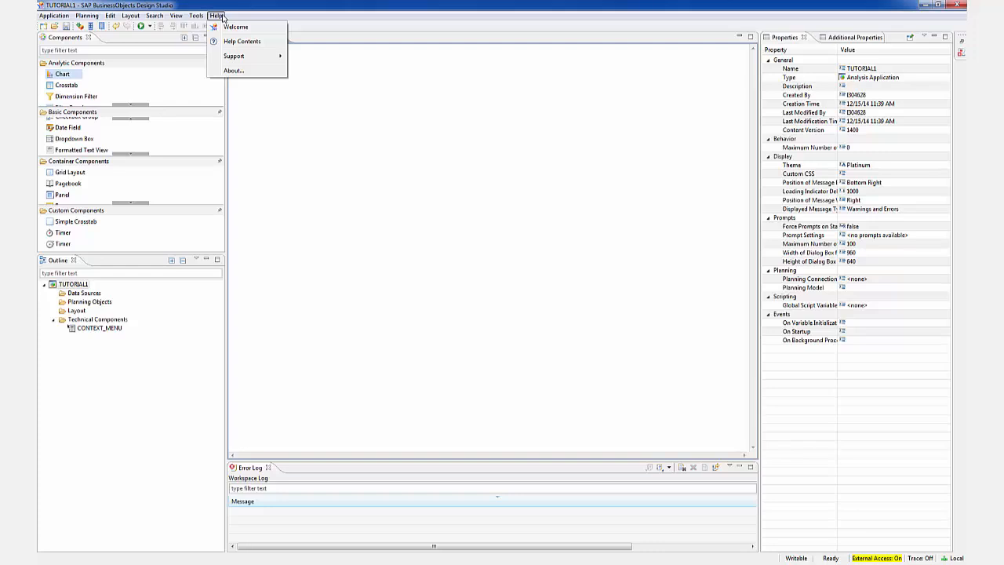
pyautogui.click(246, 70)
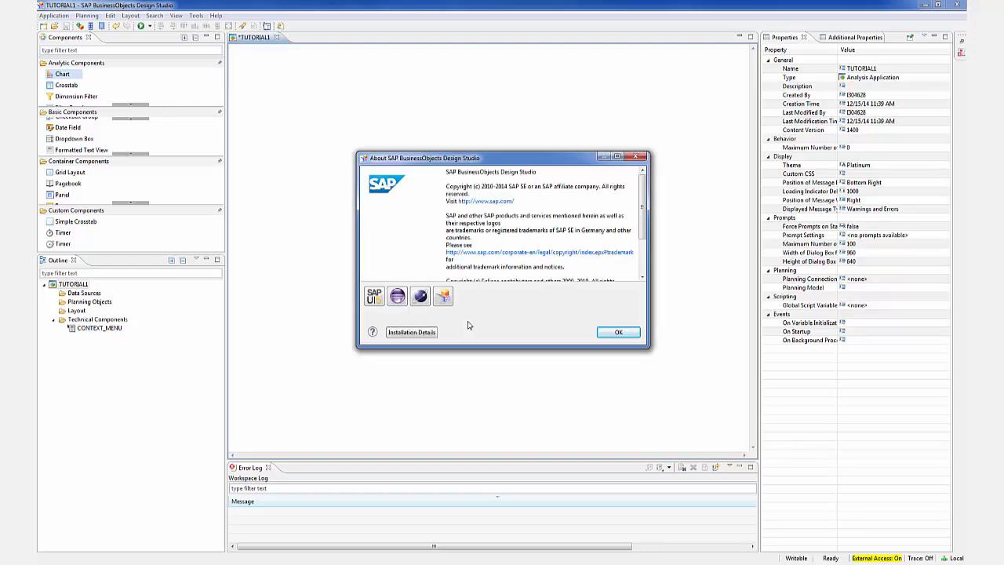
pyautogui.click(428, 335)
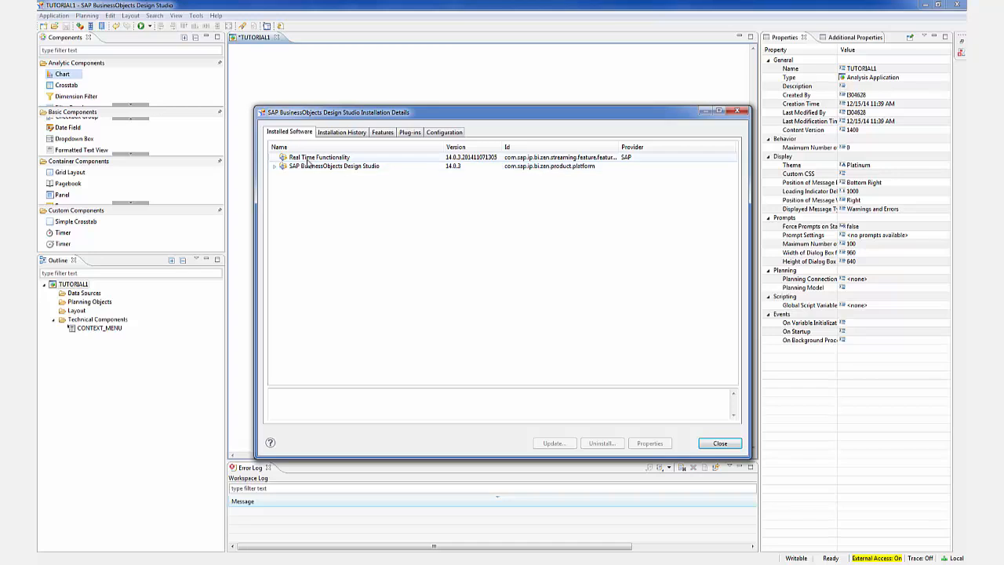
pyautogui.click(716, 444)
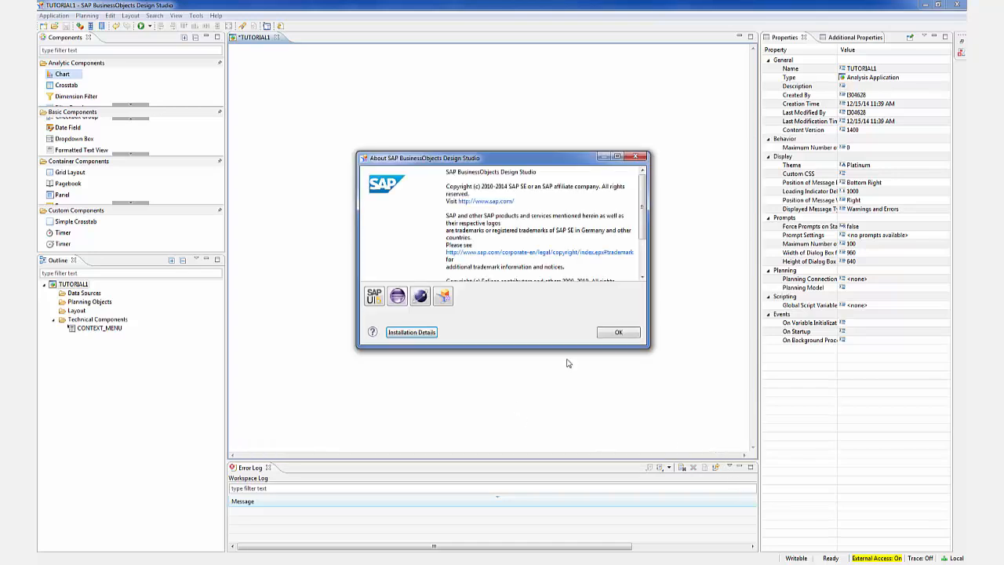
pyautogui.click(628, 336)
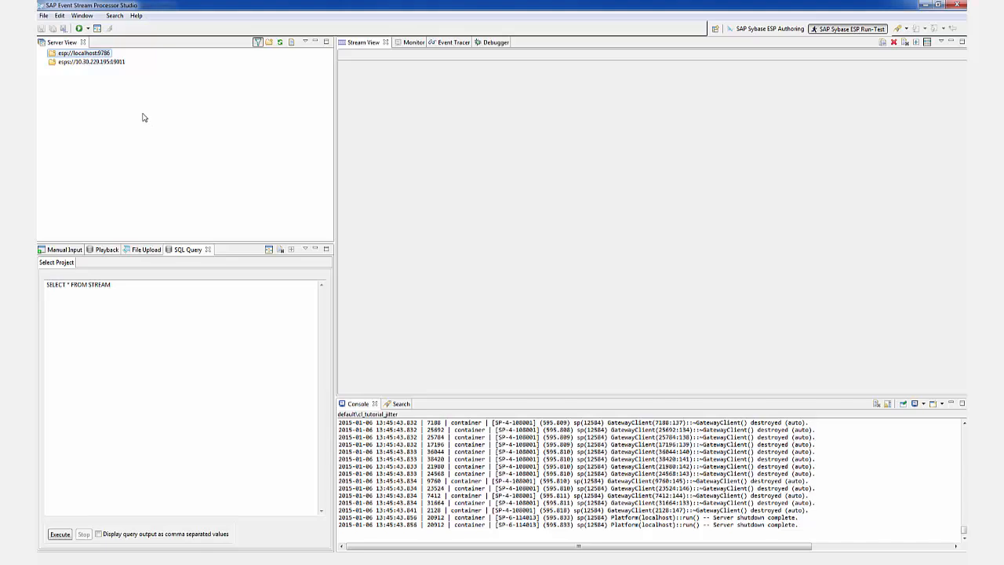
# In SAP Event Stream Processor Studio, connect to the esp://localhost:9786 server and run the cl_tutorial_jitter project on the local cluster
pyautogui.rightClick(90, 56)
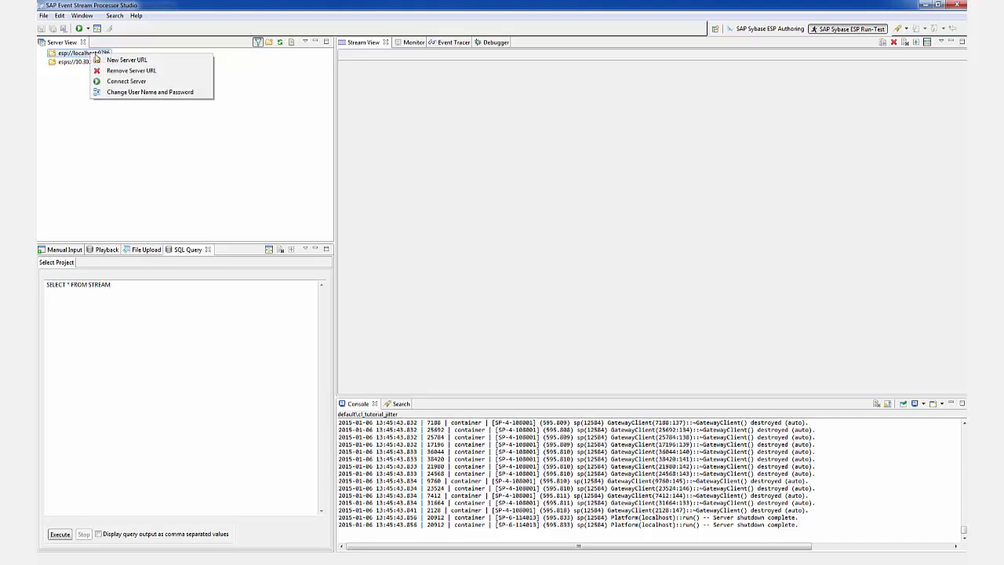
pyautogui.click(128, 82)
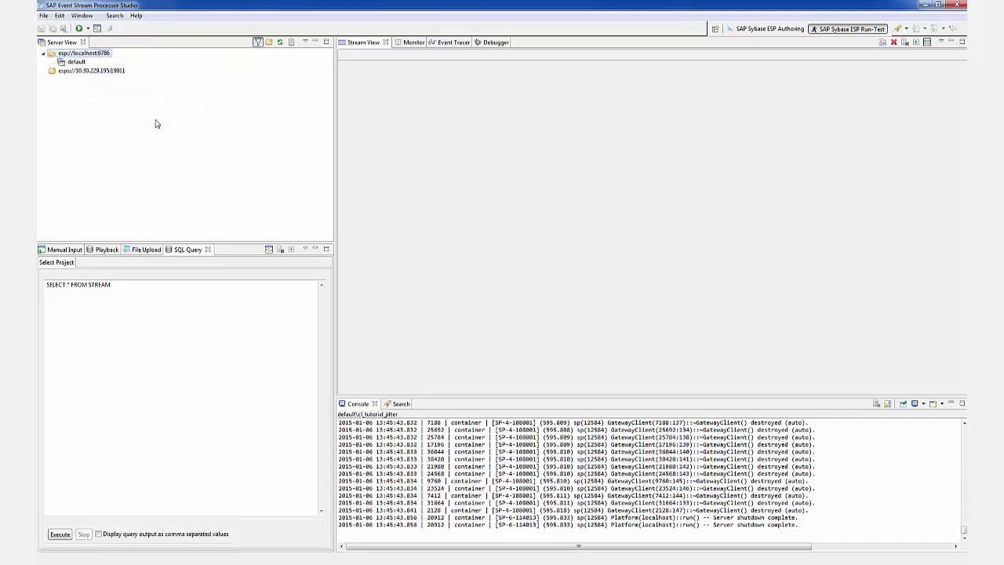
pyautogui.click(769, 29)
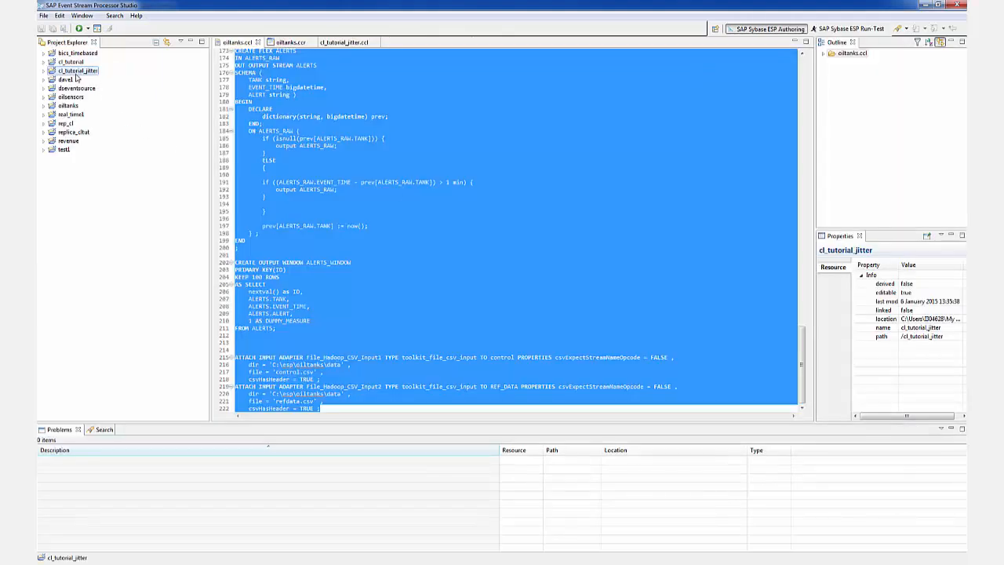
pyautogui.click(87, 28)
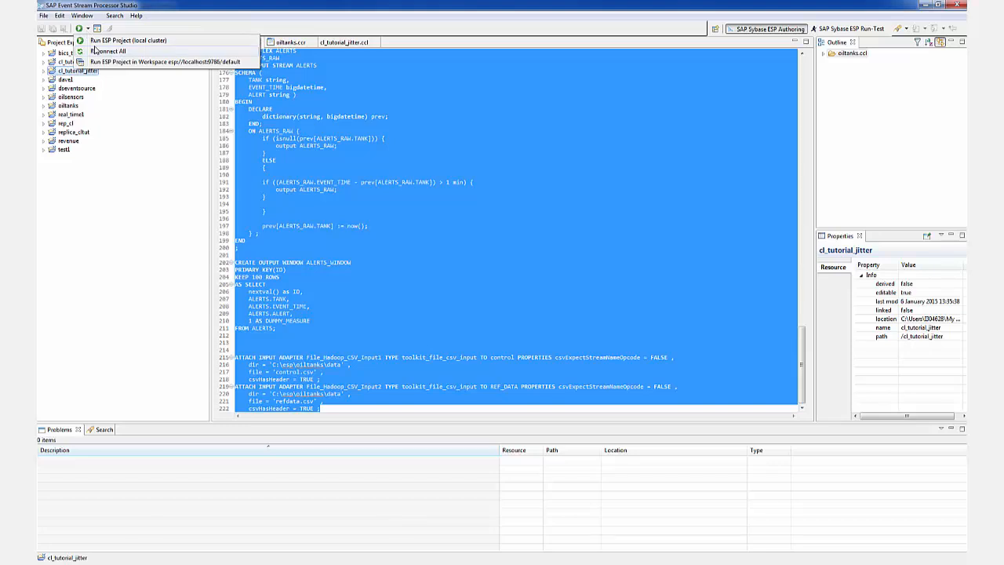
pyautogui.click(102, 40)
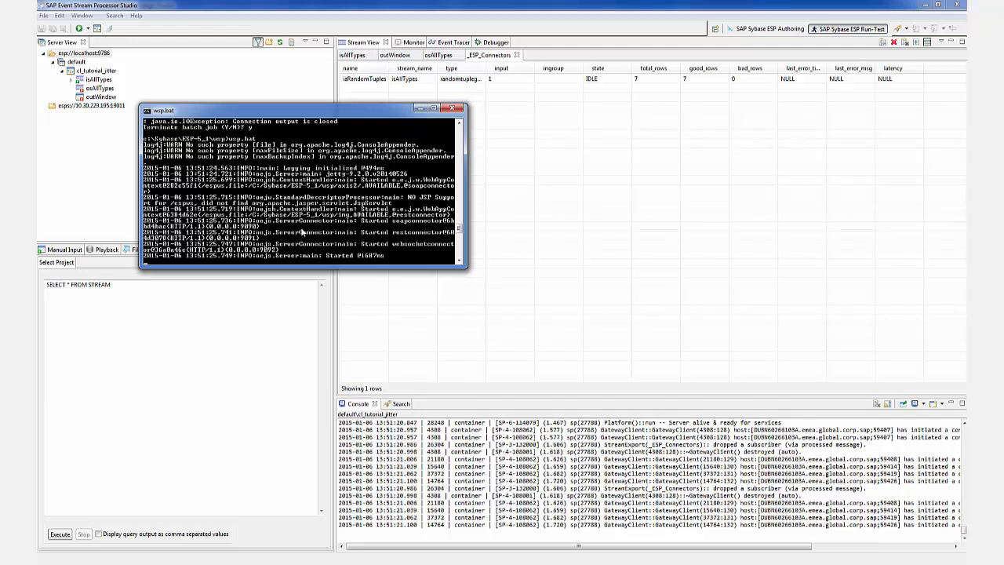
# Minimize the wsp.bat console, then view the outWindow stream's data with the EVENTTIME column widened to fit its values
pyautogui.click(420, 108)
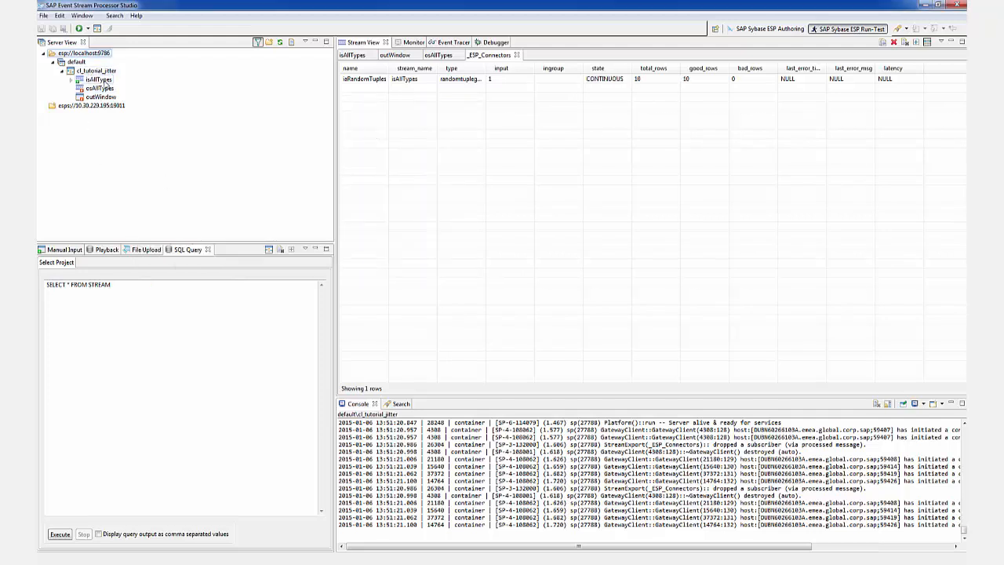
pyautogui.doubleClick(101, 97)
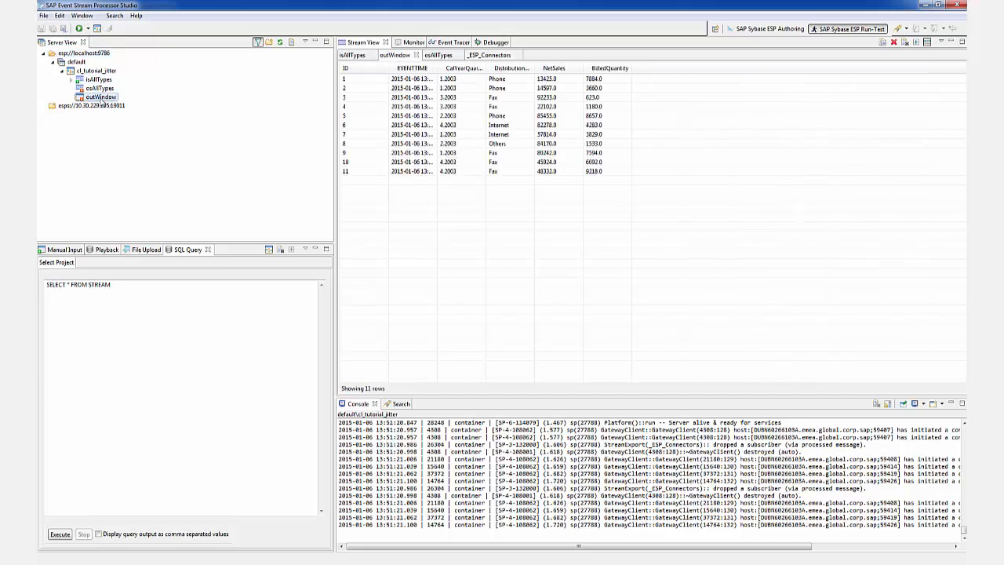
pyautogui.doubleClick(440, 68)
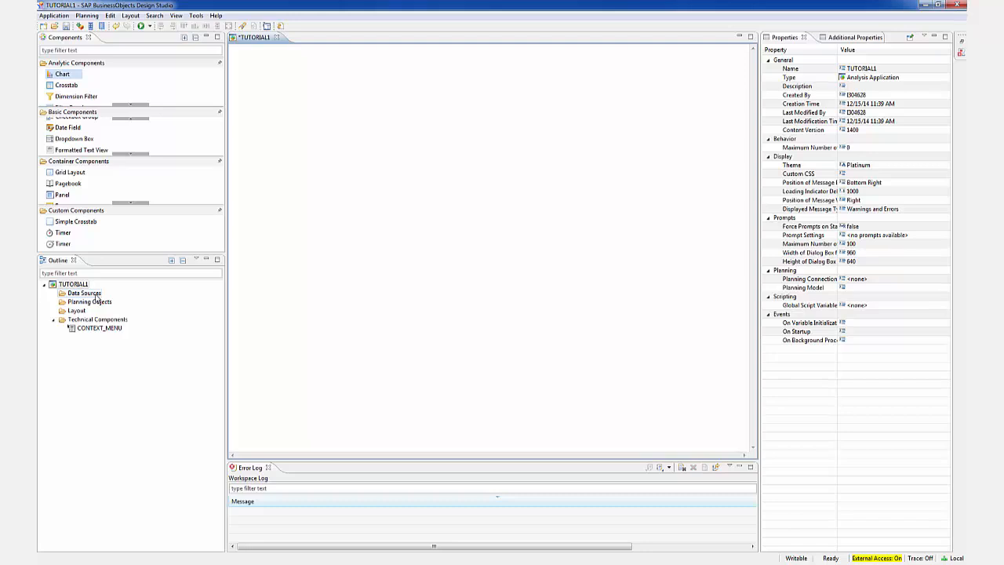
# Switch to SAP BusinessObjects Design Studio and add a custom Streaming Data Source to the TUTORIAL1 application
pyautogui.click(76, 285)
pyautogui.click(83, 294)
pyautogui.rightClick(83, 297)
pyautogui.moveTo(133, 313)
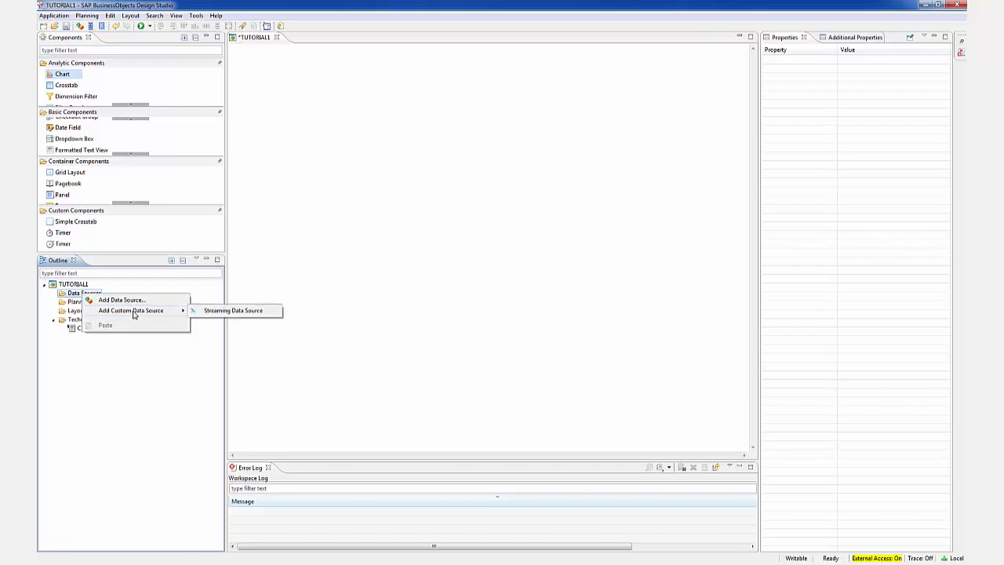
pyautogui.click(243, 314)
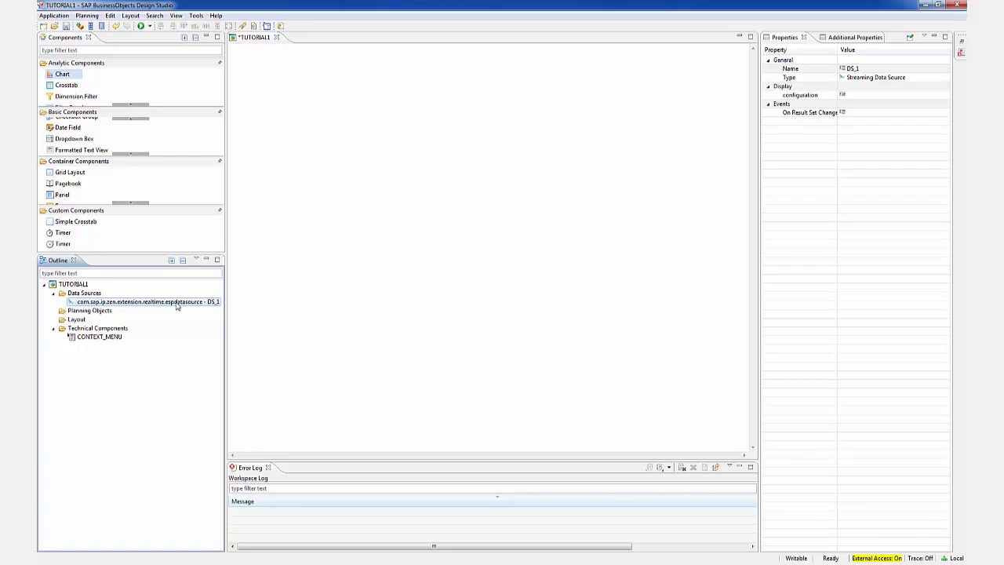
# Configure the streaming data source with host localhost and port 9091, and disable HTTPS
pyautogui.click(852, 40)
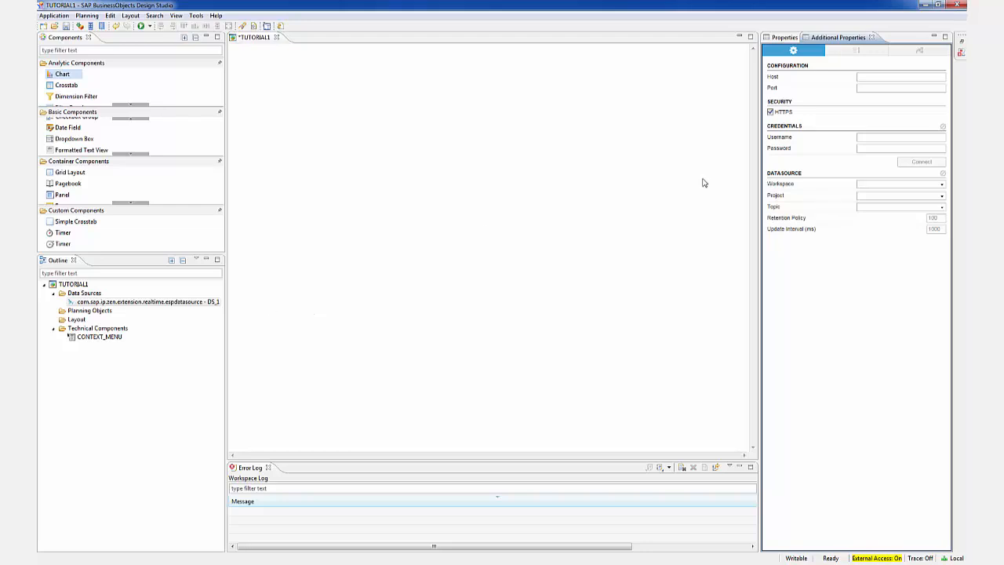
pyautogui.click(892, 76)
pyautogui.write('localhost')
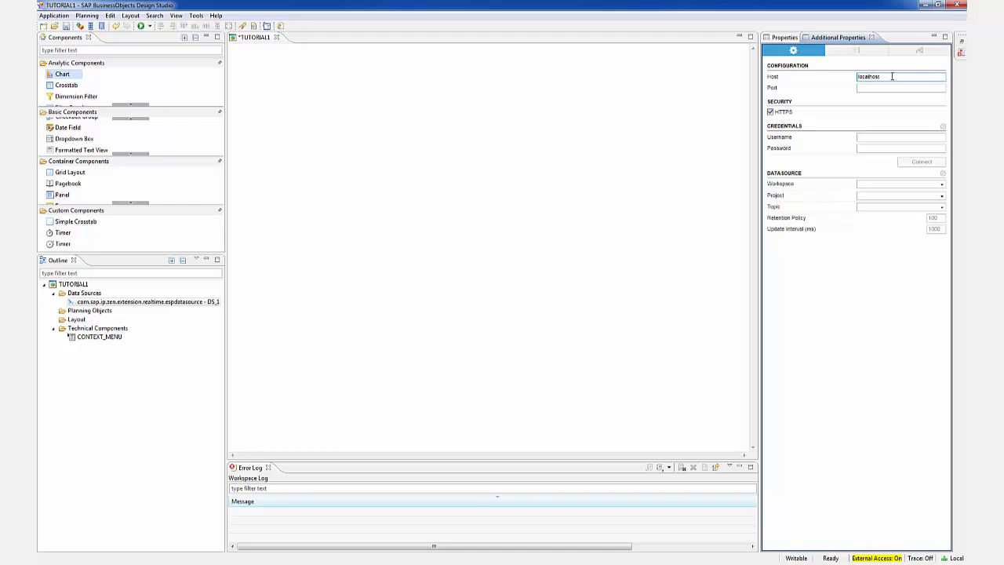
pyautogui.press('Tab')
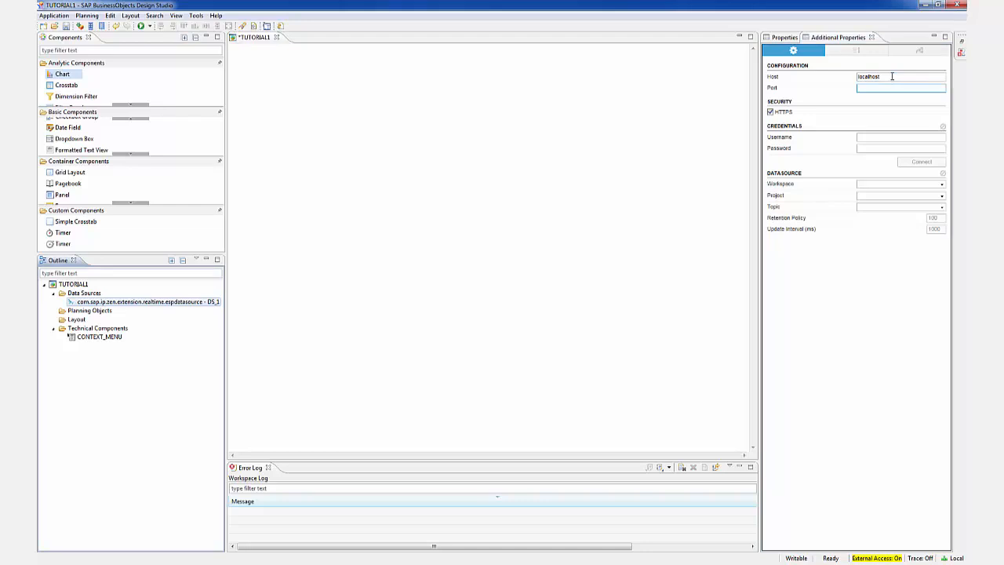
pyautogui.click(885, 87)
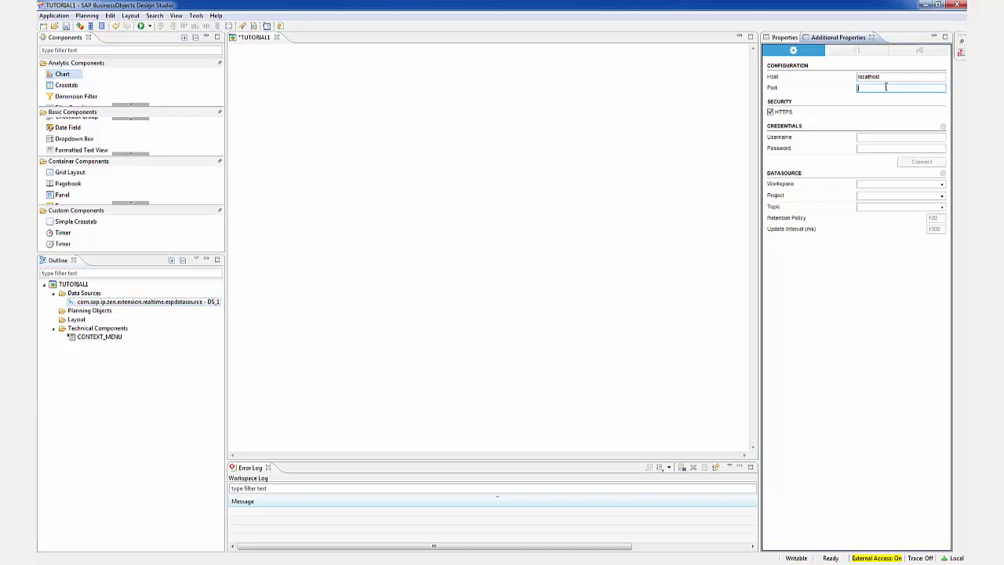
pyautogui.write('9091')
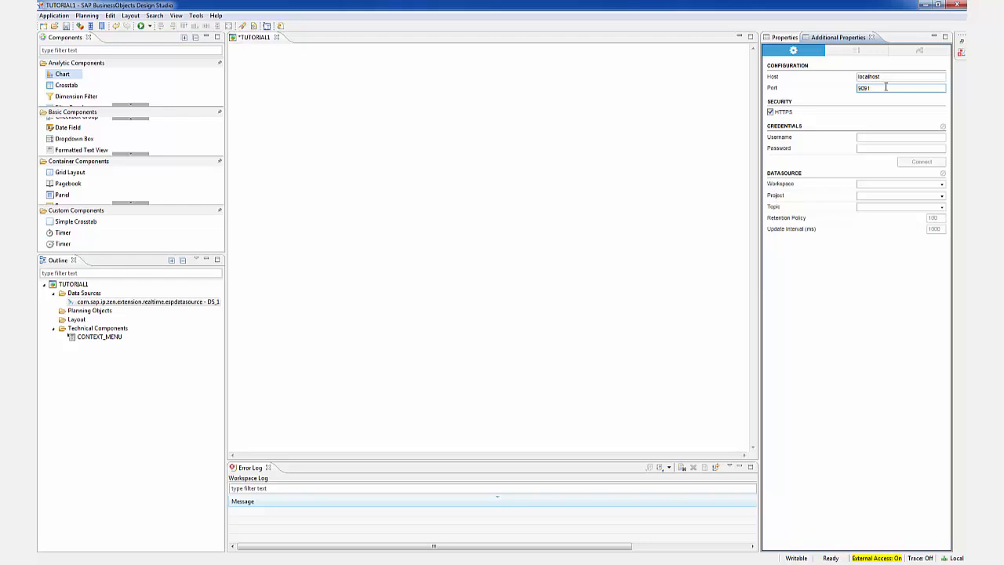
pyautogui.click(771, 115)
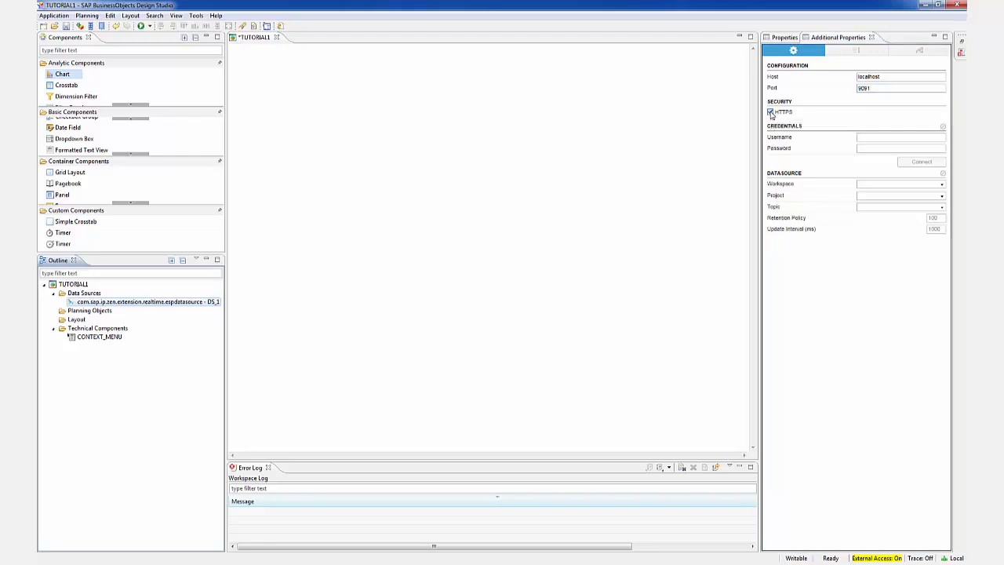
pyautogui.click(771, 113)
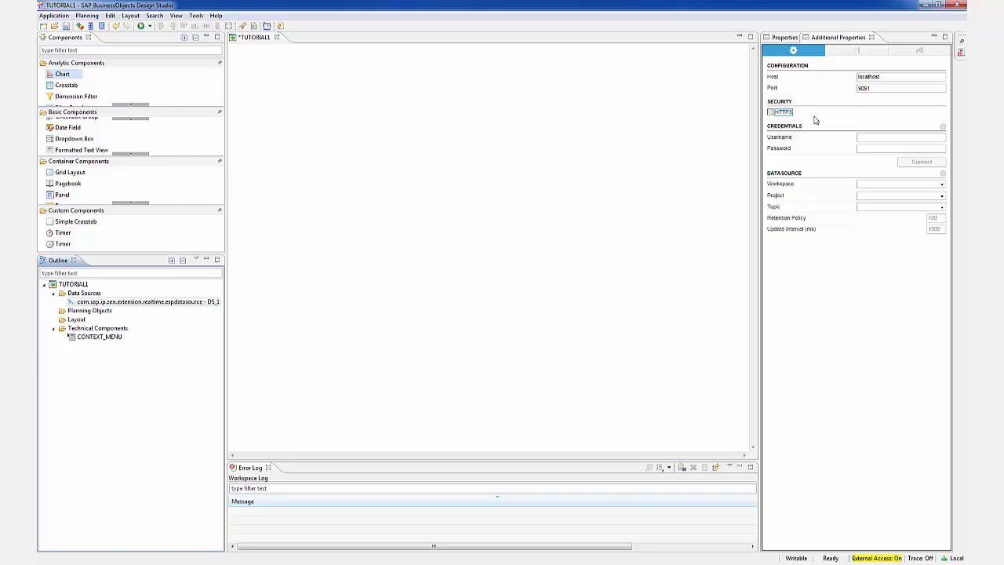
# Enter the username studio and the account password in the data source credentials, and connect to the server
pyautogui.click(886, 139)
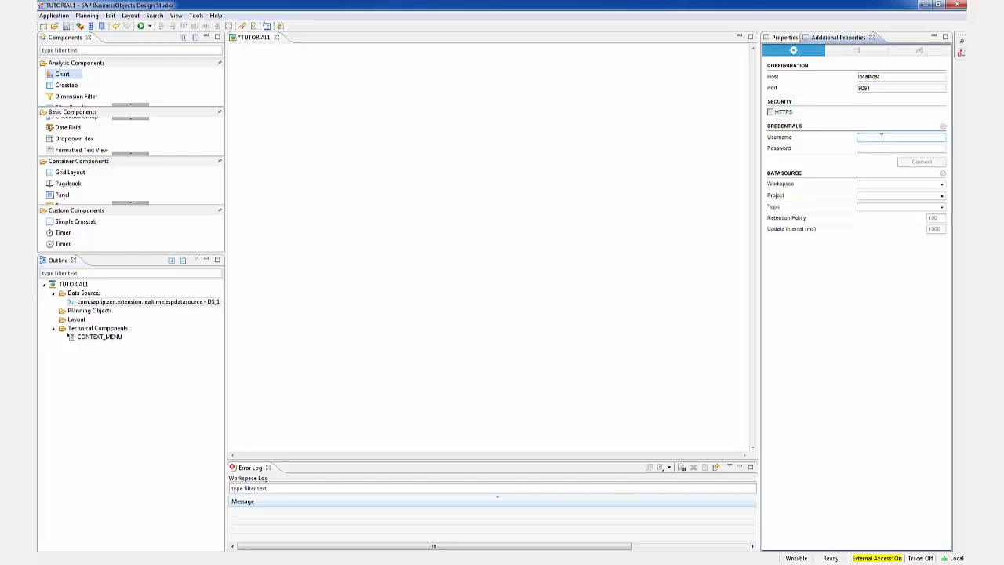
pyautogui.write('studio')
pyautogui.press('Tab')
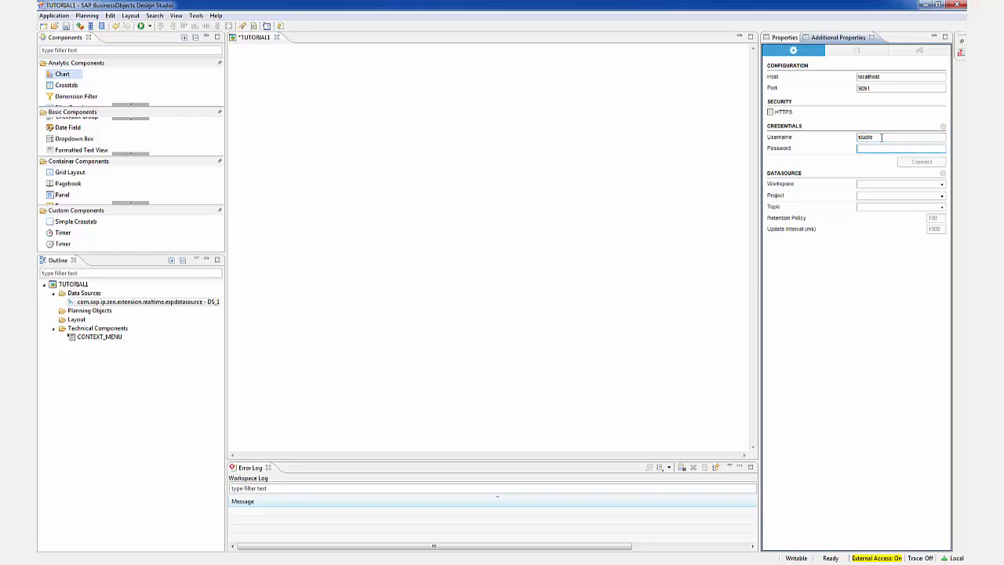
pyautogui.press('capslock')
pyautogui.write('•')
pyautogui.press('capslock')
pyautogui.write('•••')
pyautogui.click(922, 163)
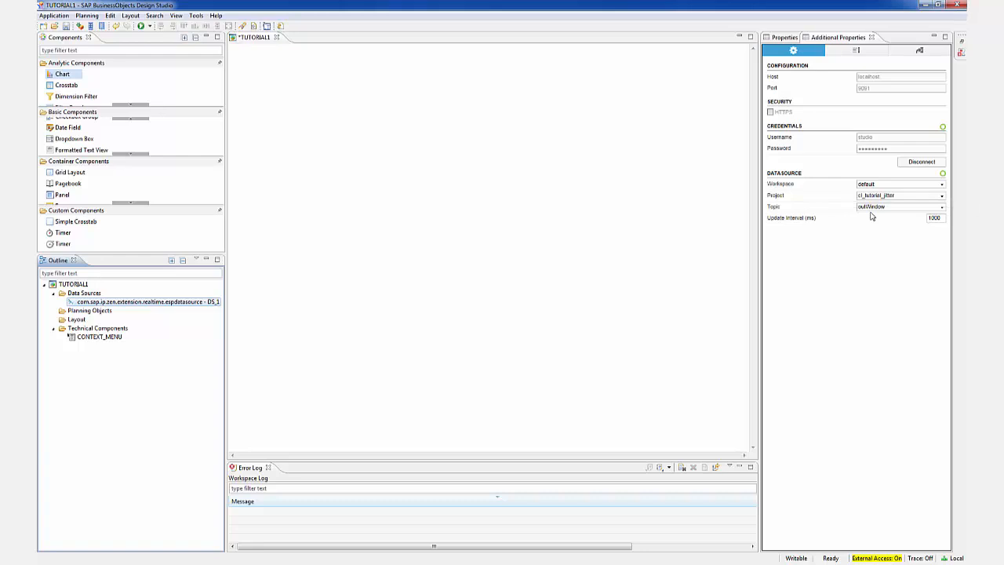
# Choose outWindow as the data source topic and open the measure/dimension configuration of its fields
pyautogui.click(941, 206)
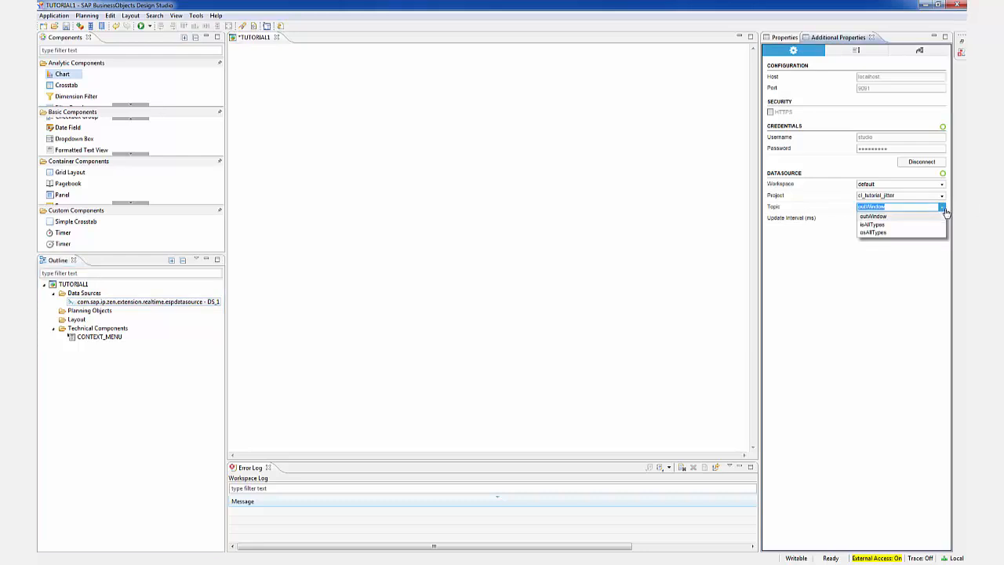
pyautogui.click(891, 217)
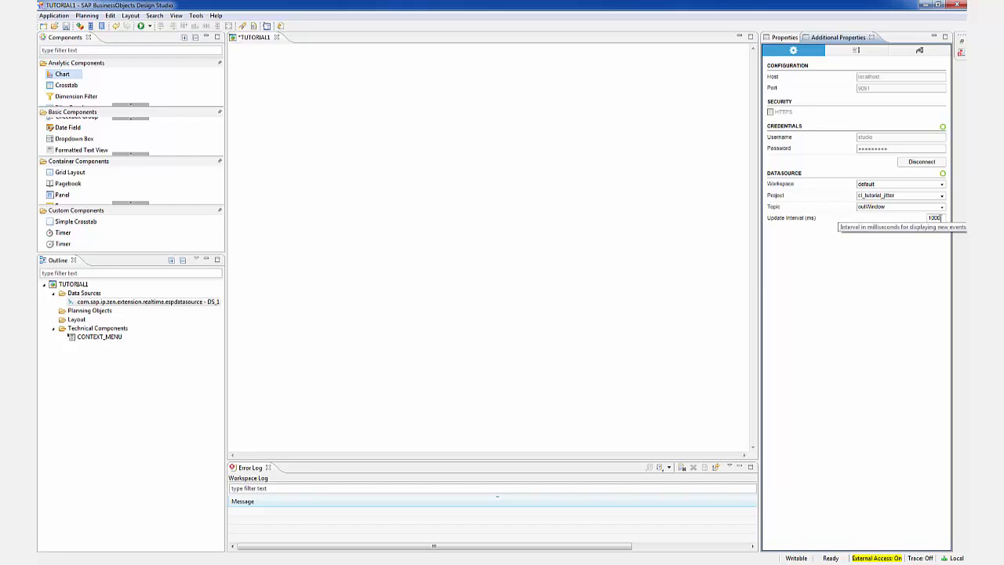
pyautogui.click(856, 52)
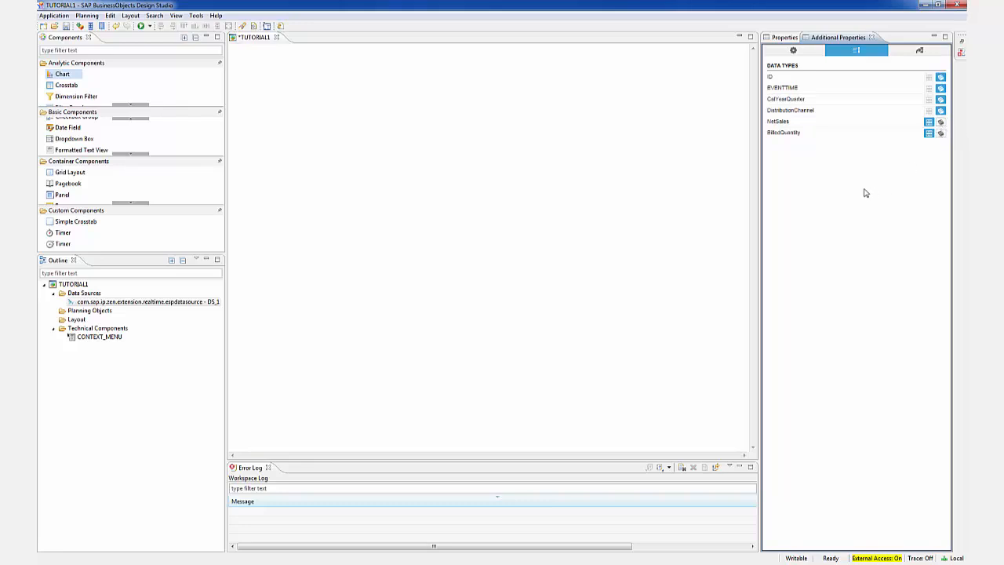
# Add NetSales and BilledQuantity as the data source's primary value measures and EVENTTIME as its column dimension
pyautogui.click(920, 52)
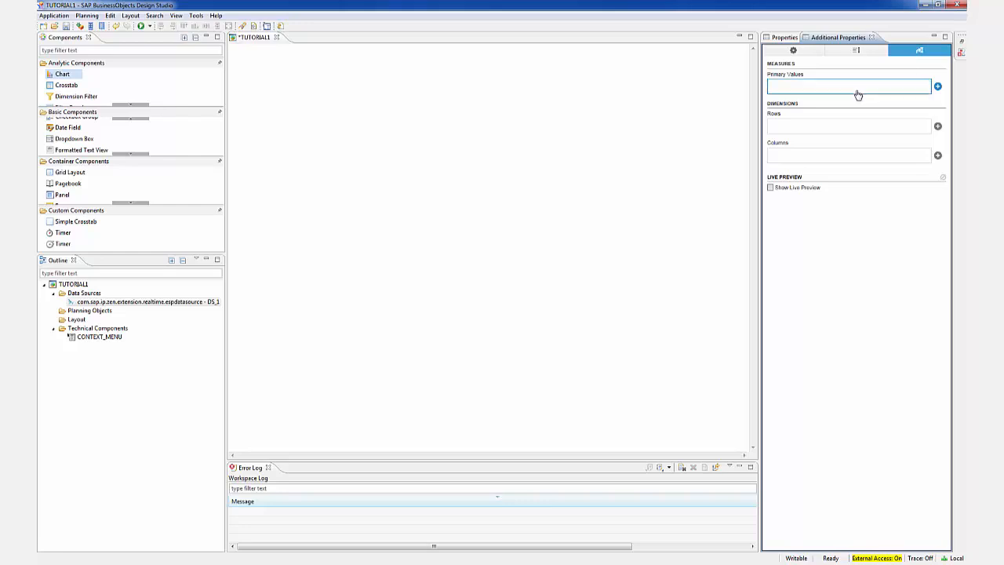
pyautogui.click(937, 87)
pyautogui.click(803, 66)
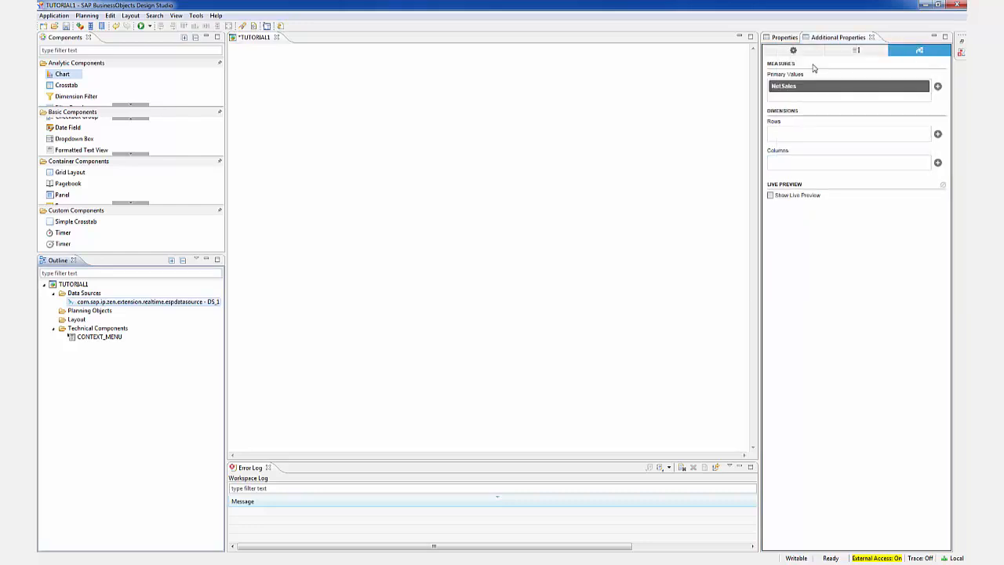
pyautogui.click(937, 87)
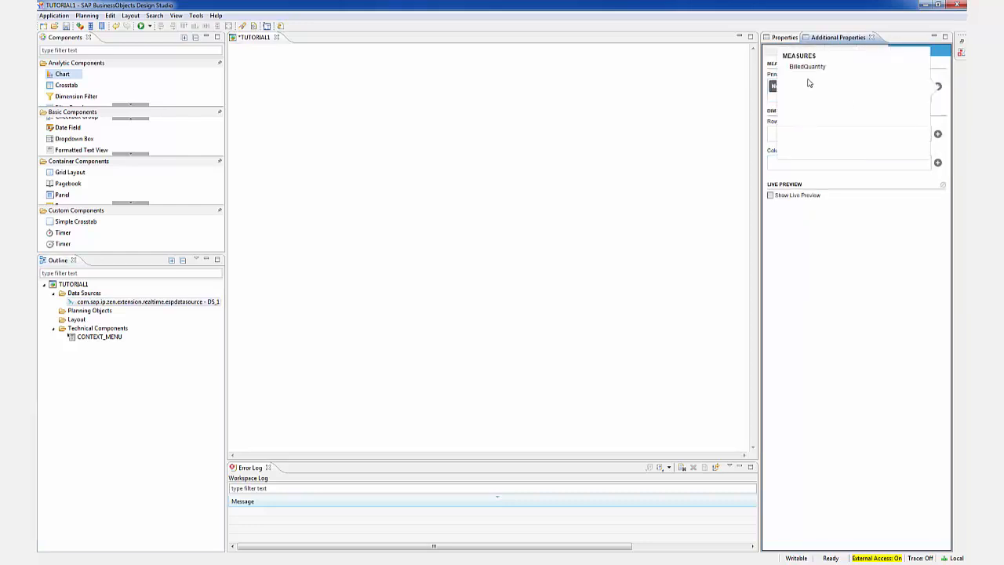
pyautogui.click(807, 66)
pyautogui.click(937, 176)
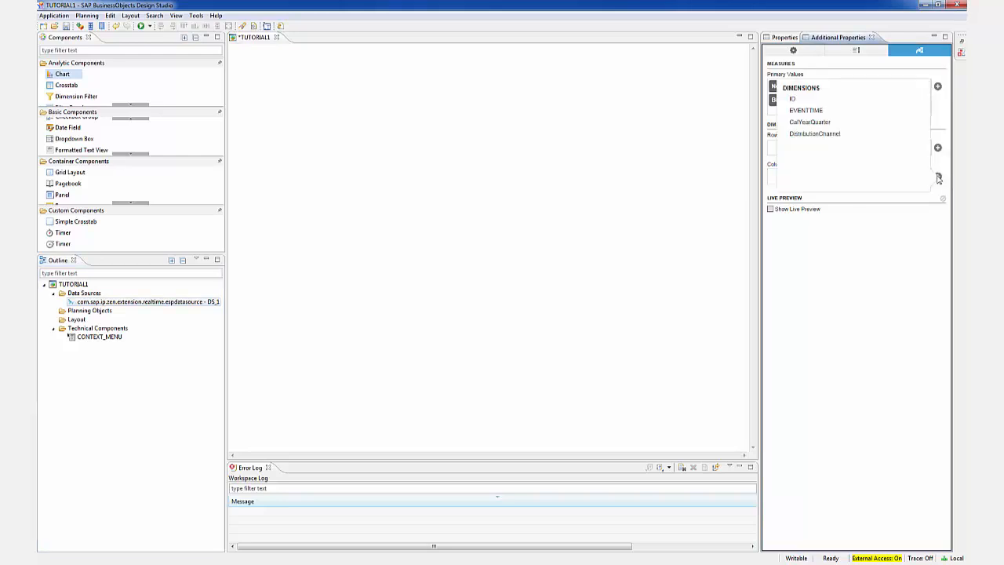
pyautogui.click(815, 115)
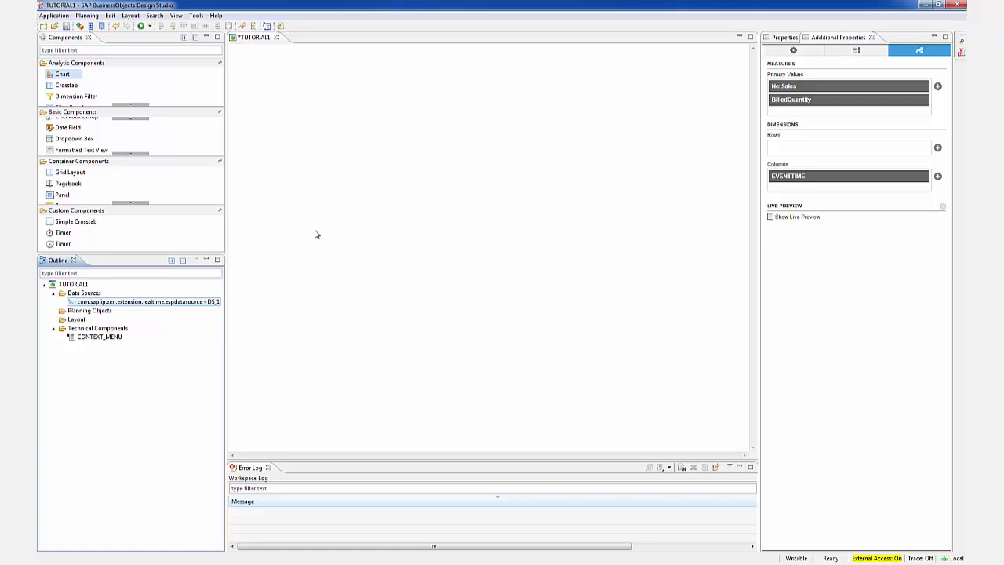
# Add a chart near the canvas's upper corner and enlarge it to about 895 wide by 618 high
pyautogui.moveTo(69, 77); pyautogui.dragTo(263, 73)
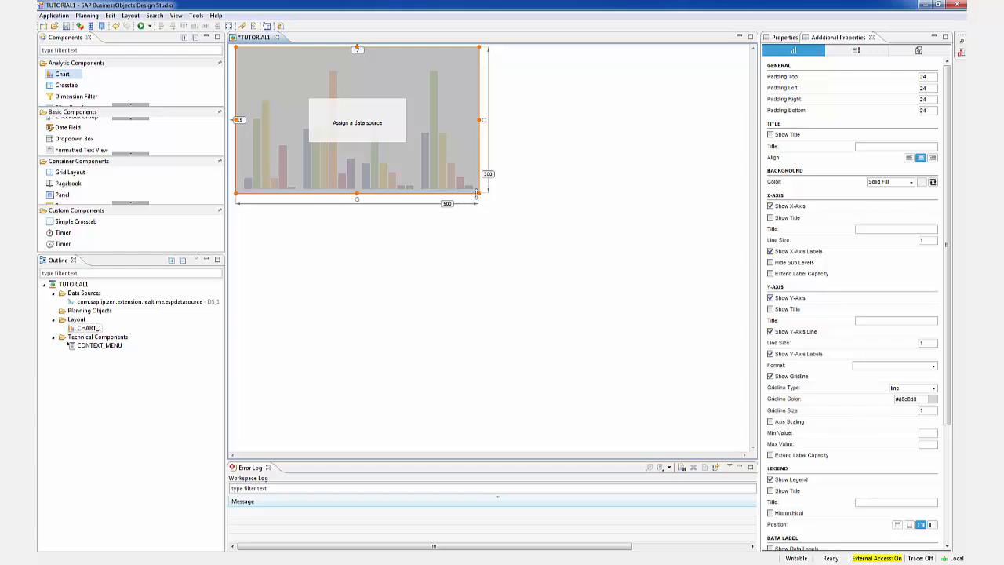
pyautogui.moveTo(478, 192); pyautogui.dragTo(672, 348)
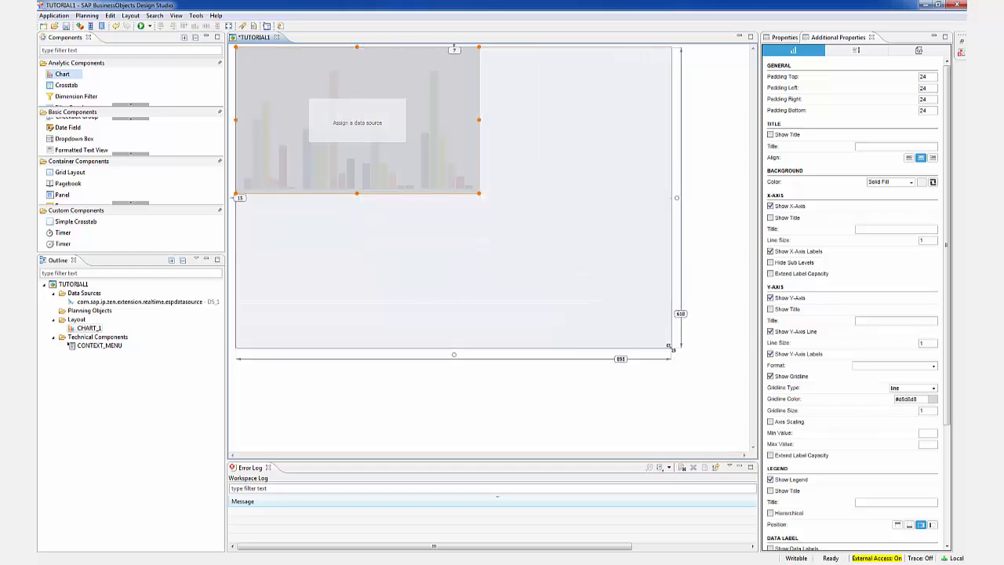
# Assign the streaming data source DS_1 to the chart and enable the data source's live preview
pyautogui.click(173, 303)
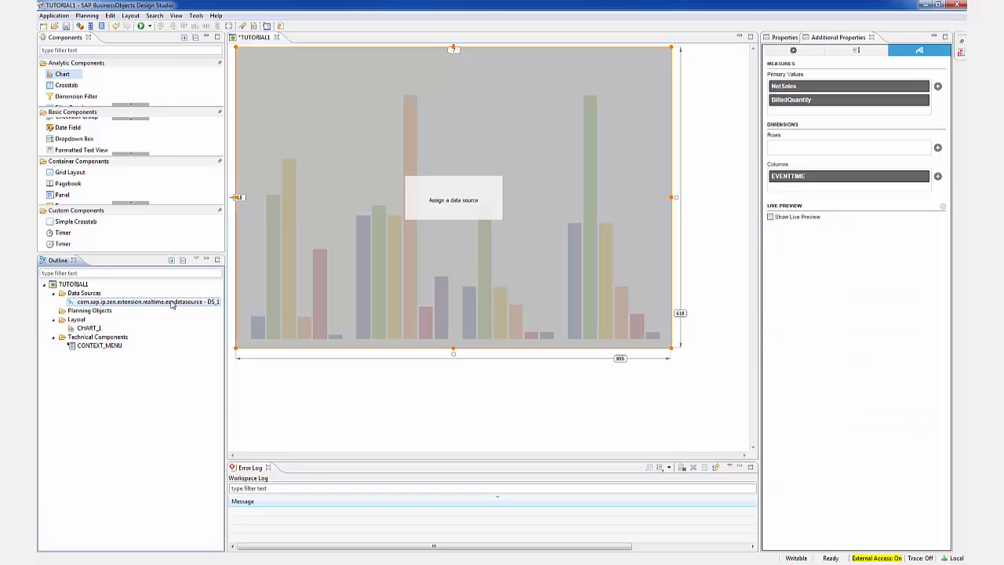
pyautogui.moveTo(167, 305); pyautogui.dragTo(451, 220)
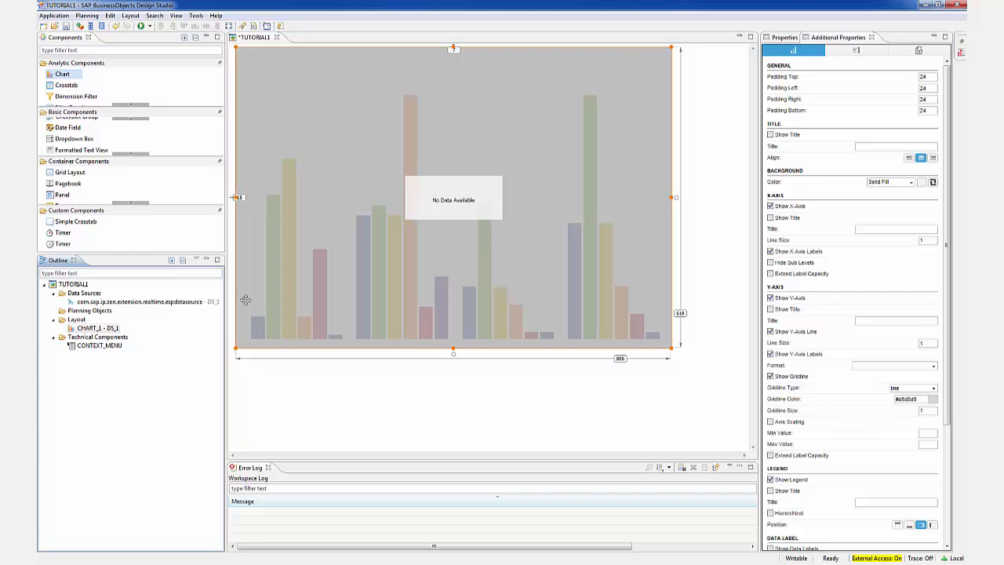
pyautogui.click(184, 303)
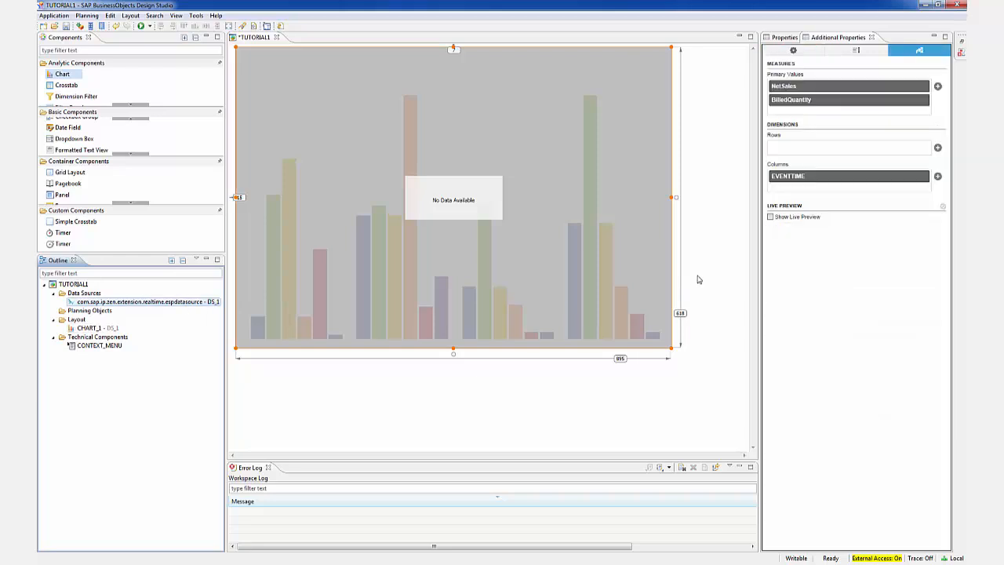
pyautogui.click(771, 219)
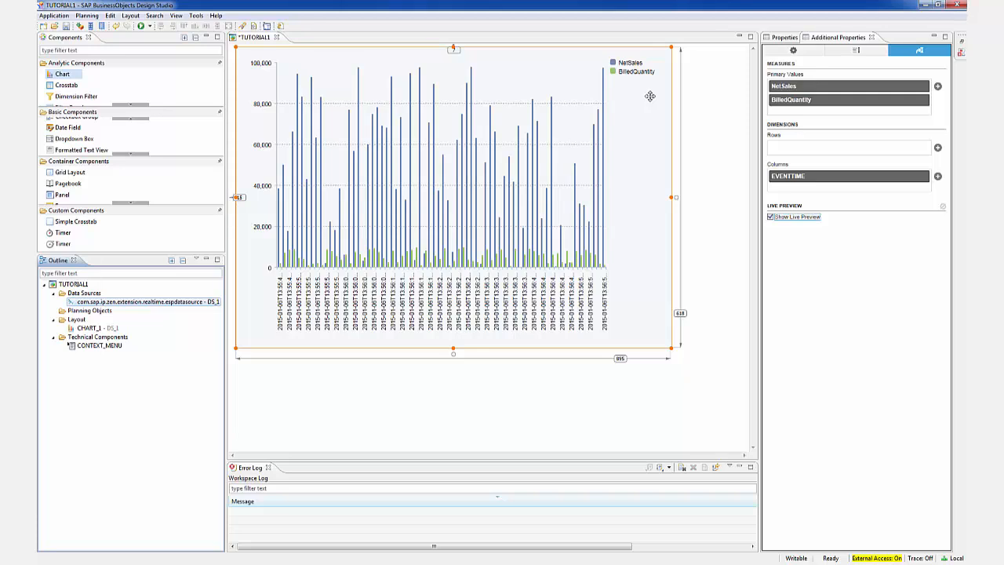
# Open the additional chart types for CHART_1 and choose Heat Map as the chart type
pyautogui.click(106, 328)
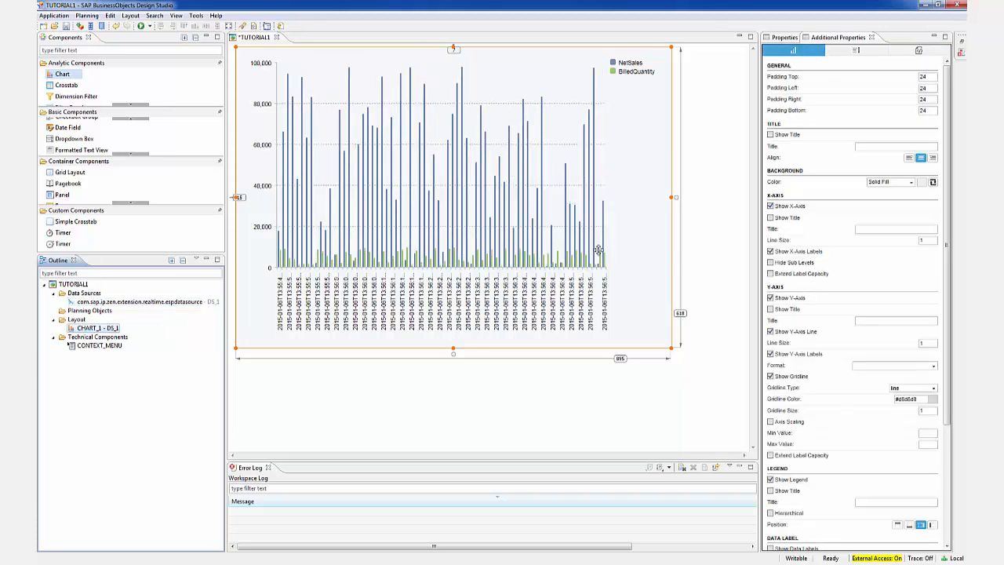
pyautogui.click(783, 38)
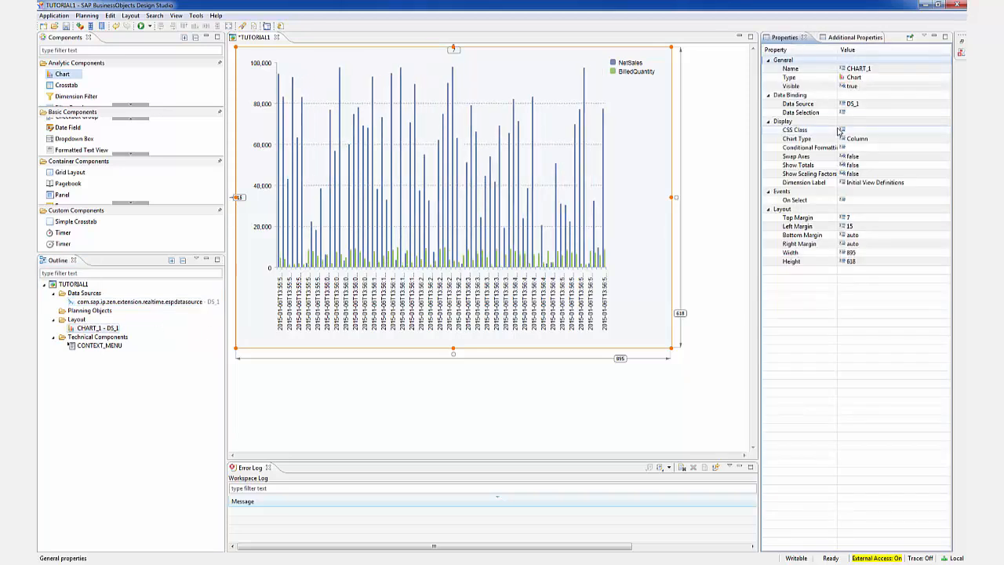
pyautogui.click(946, 141)
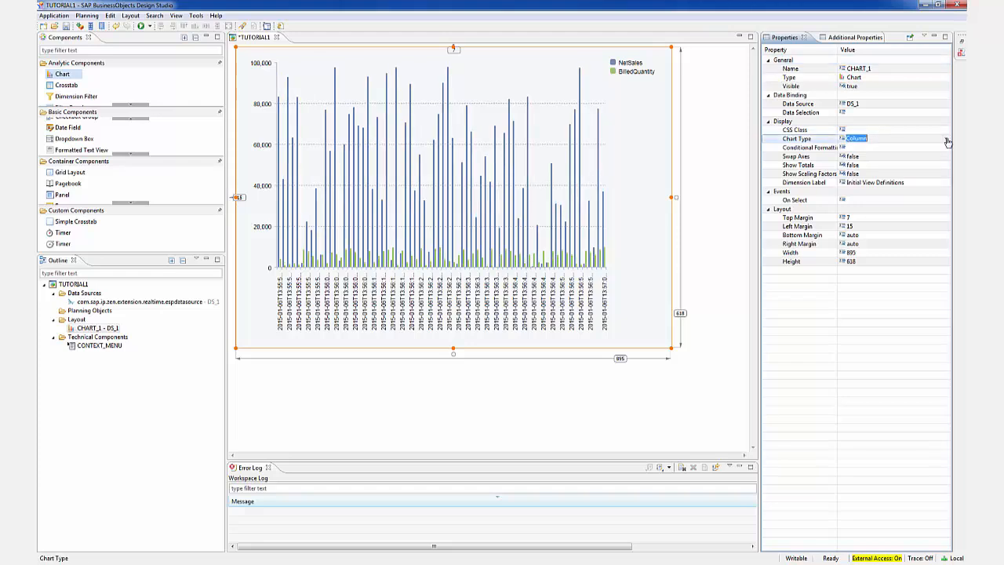
pyautogui.click(947, 141)
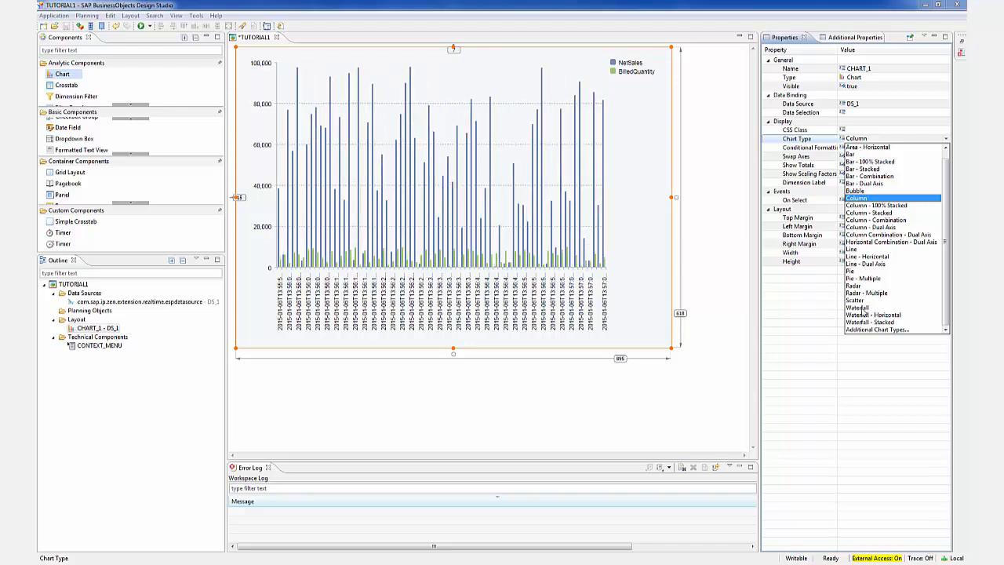
pyautogui.click(869, 329)
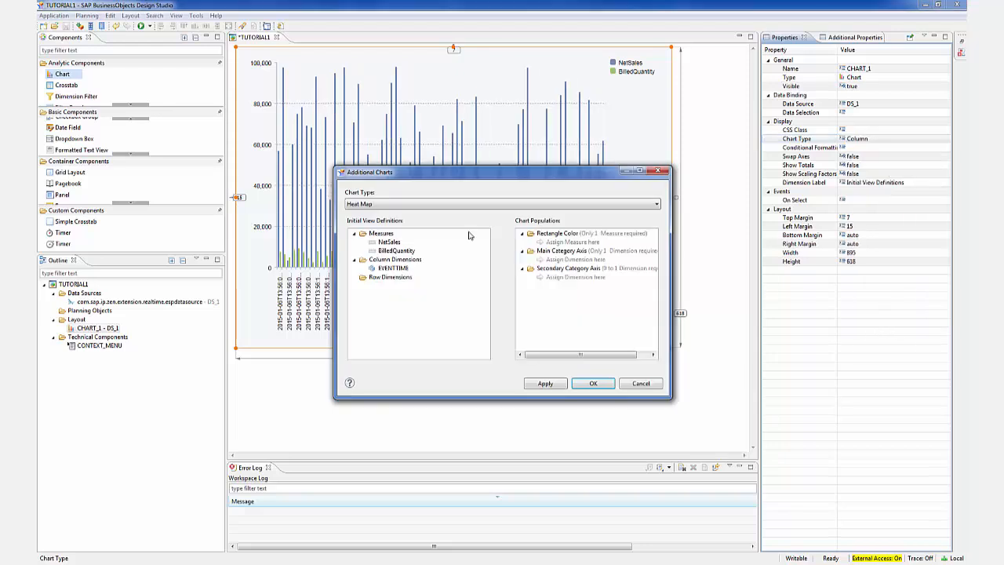
pyautogui.click(401, 205)
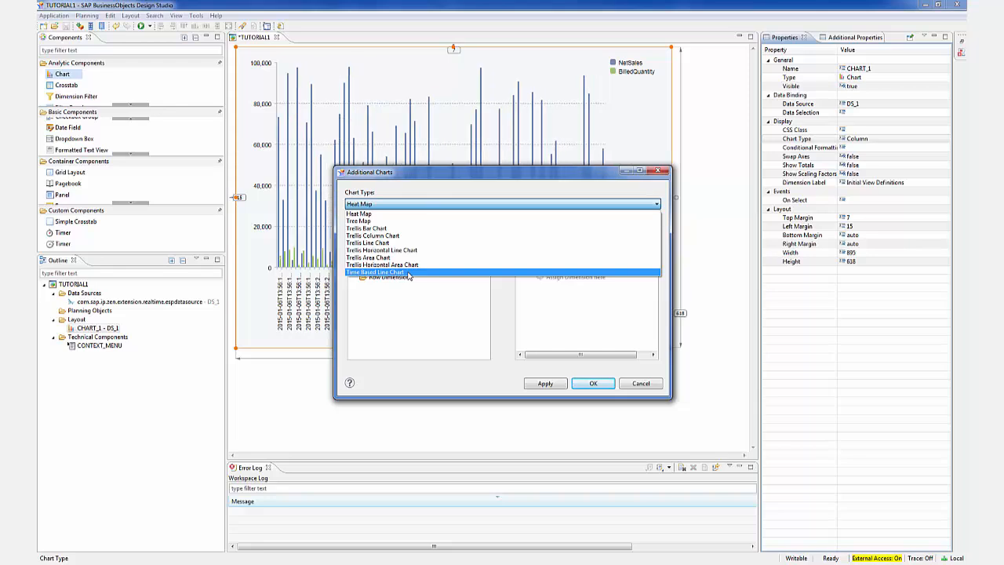
pyautogui.click(380, 214)
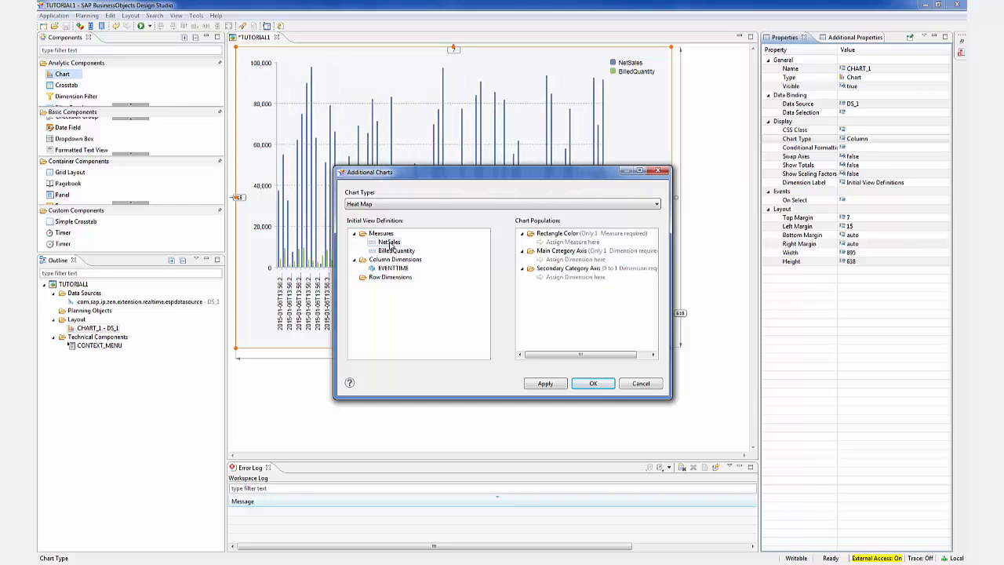
# Assign NetSales to the heat map's Rectangle Color and EVENTTIME to its Main Category Axis, and apply the chart configuration
pyautogui.moveTo(391, 246); pyautogui.dragTo(565, 243)
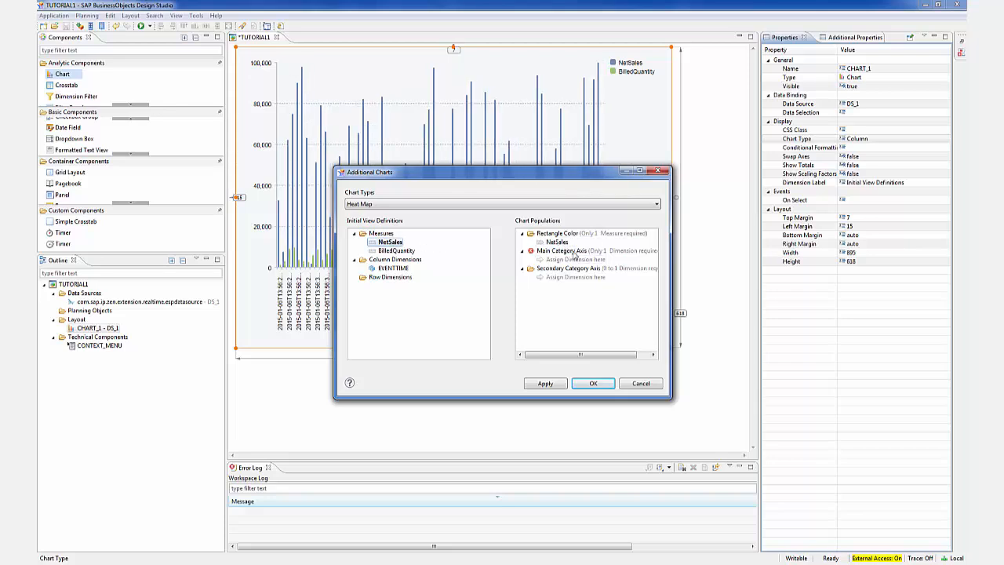
pyautogui.moveTo(396, 268); pyautogui.dragTo(575, 261)
pyautogui.click(545, 383)
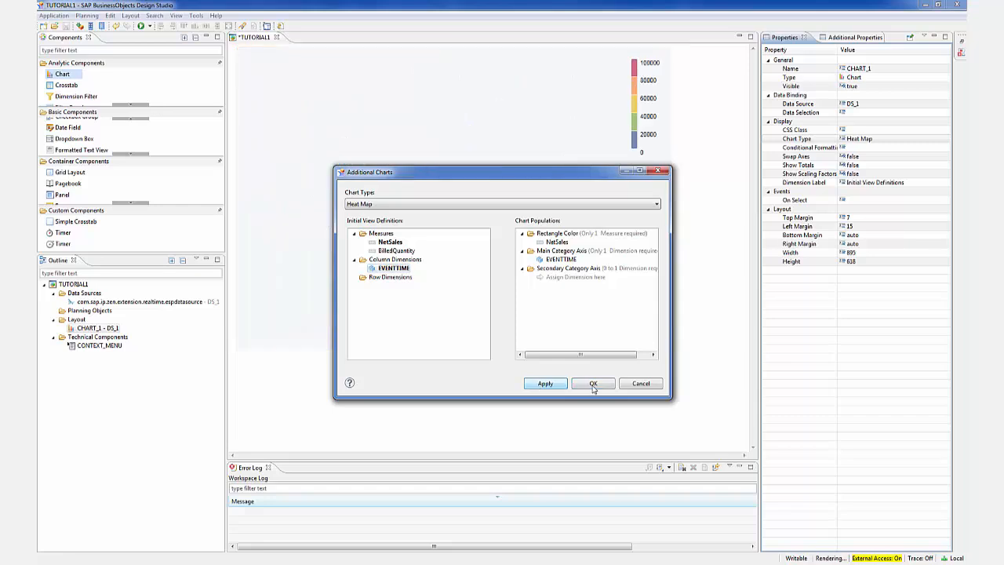
pyautogui.click(594, 385)
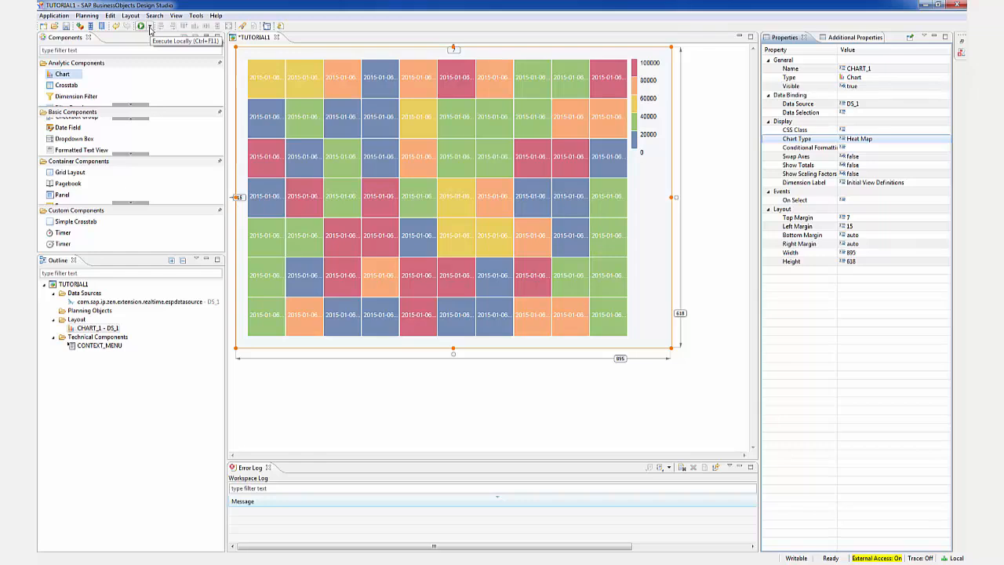
# Execute the application locally and log in to localhost:9091 with username studio and the account password
pyautogui.click(149, 27)
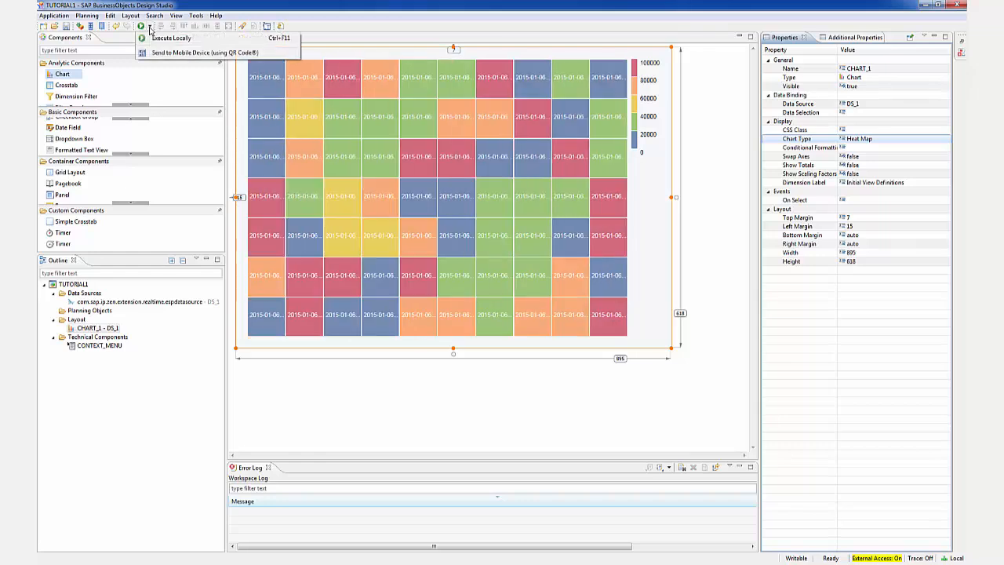
pyautogui.click(155, 38)
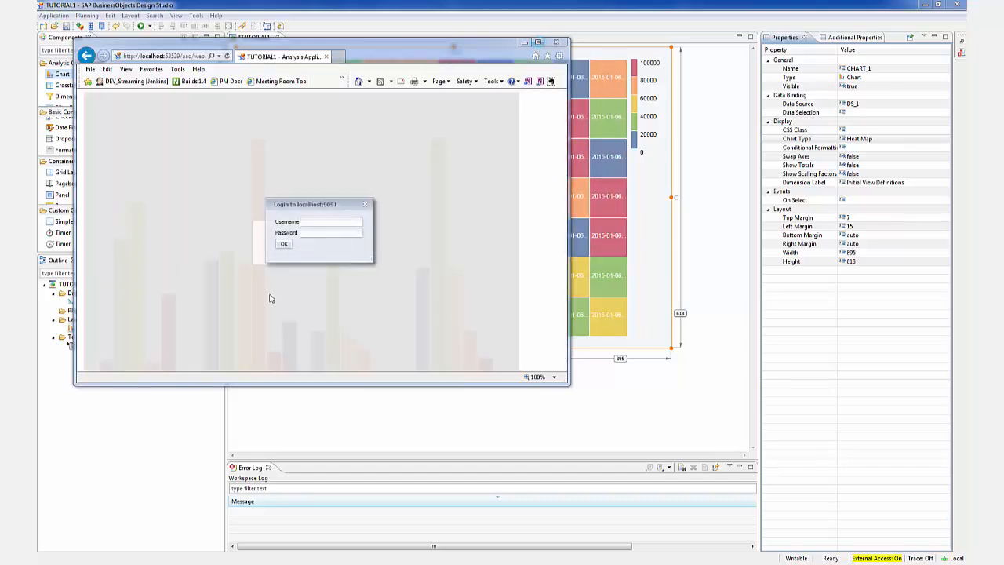
pyautogui.click(315, 221)
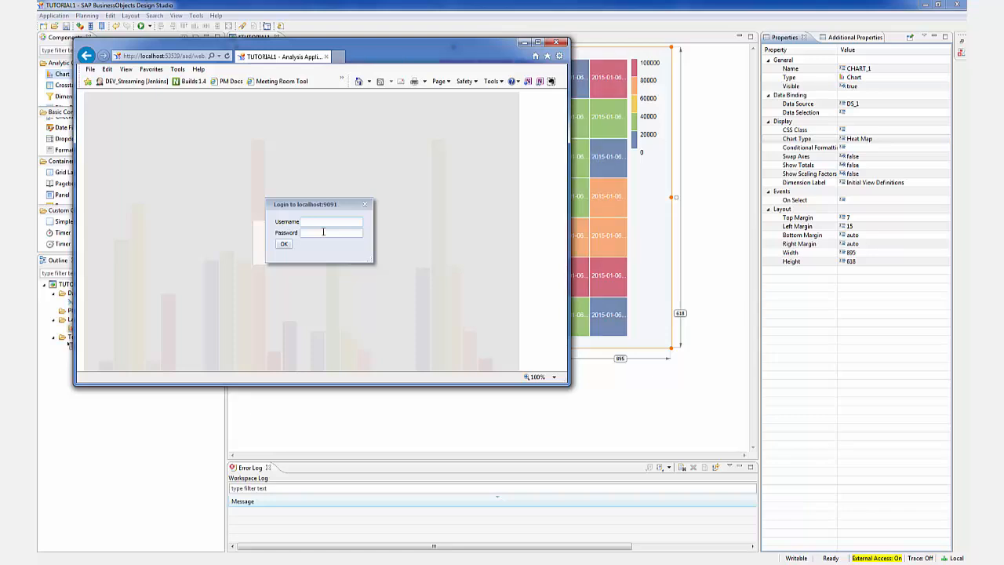
pyautogui.write('udio')
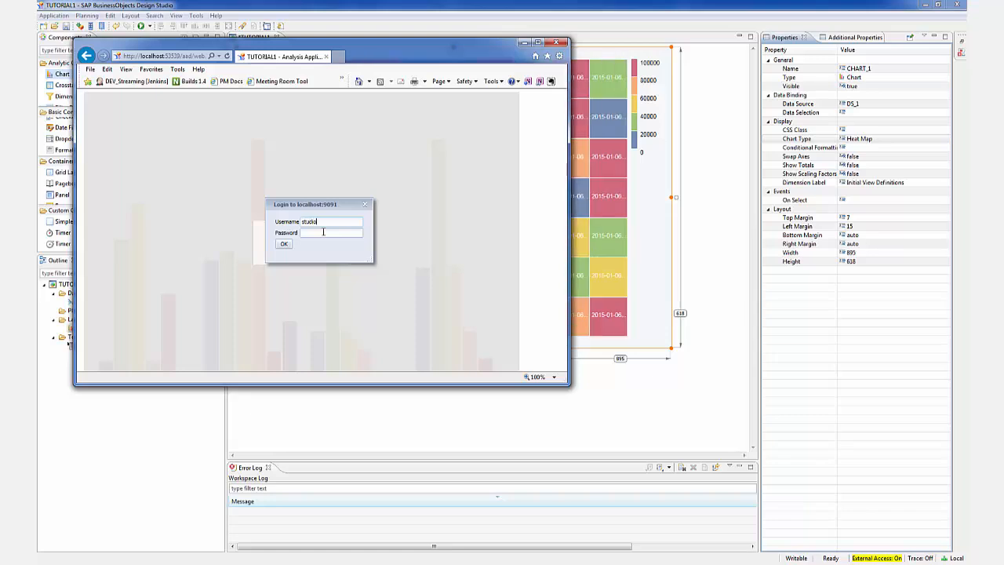
pyautogui.click(323, 232)
pyautogui.press('capslock')
pyautogui.press('capslock')
pyautogui.write('••')
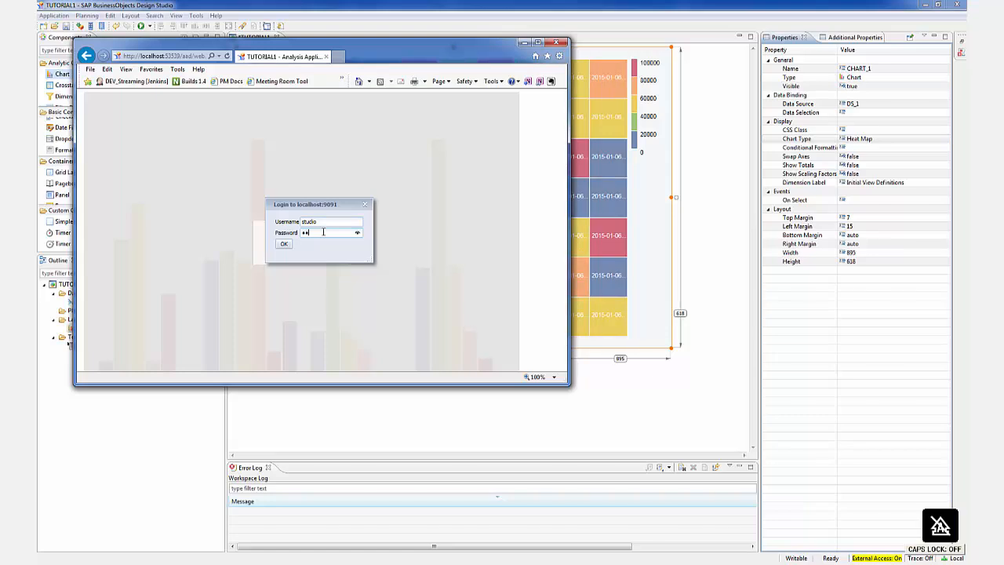
pyautogui.write('••')
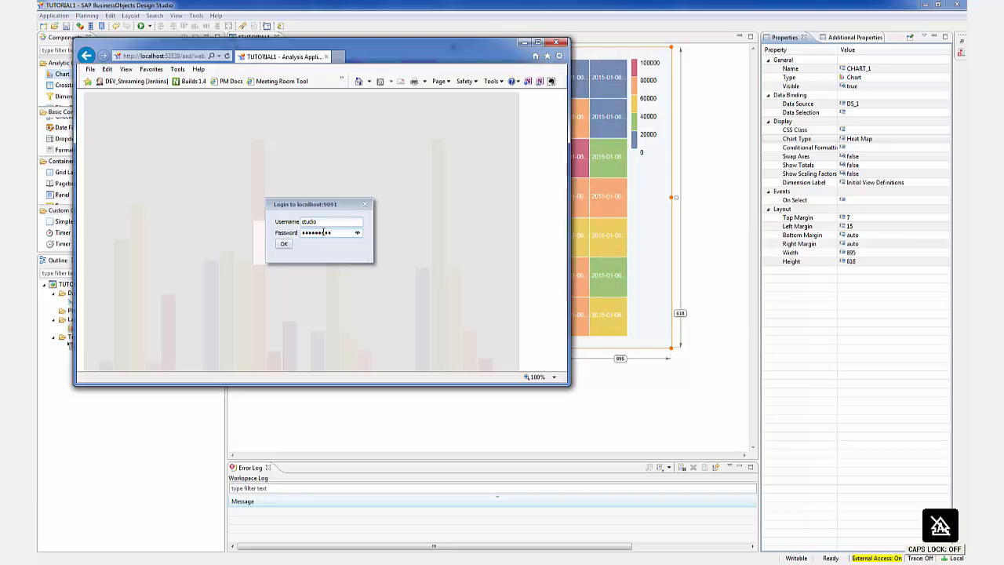
pyautogui.click(285, 244)
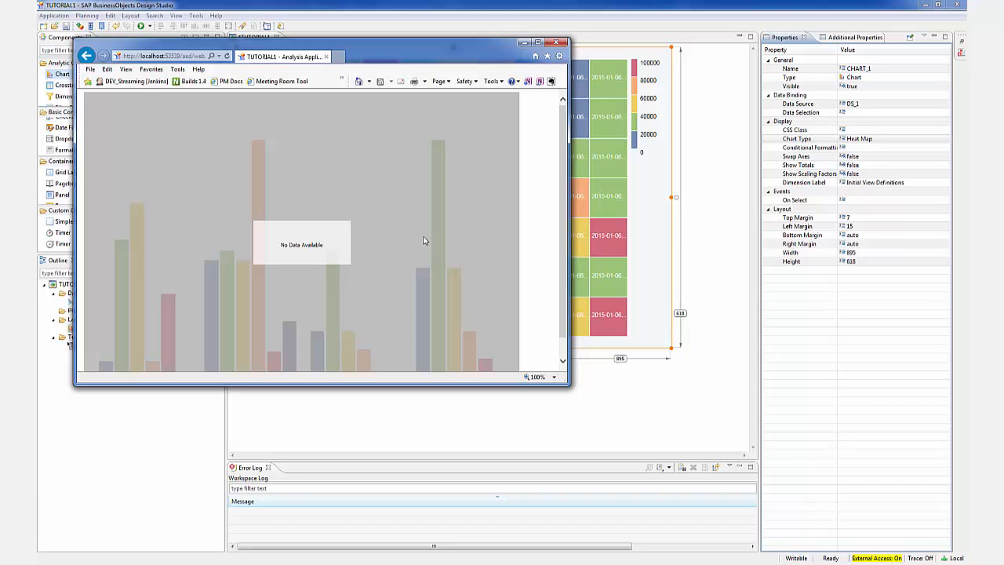
# Examine the running heat map full-screen and its cells' EVENTTIME and NetSales details in the browser, and return to Design Studio
pyautogui.click(542, 47)
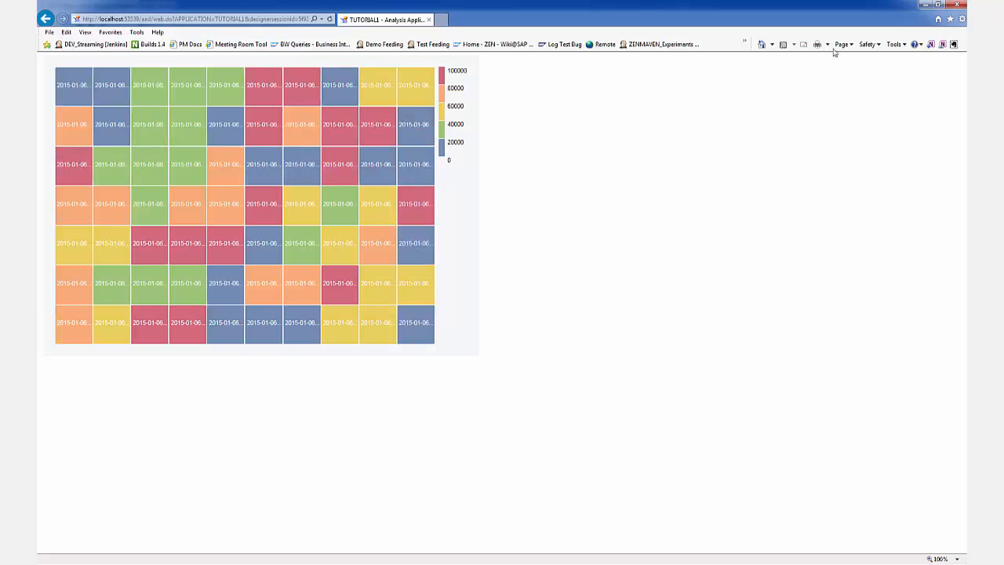
pyautogui.click(938, 5)
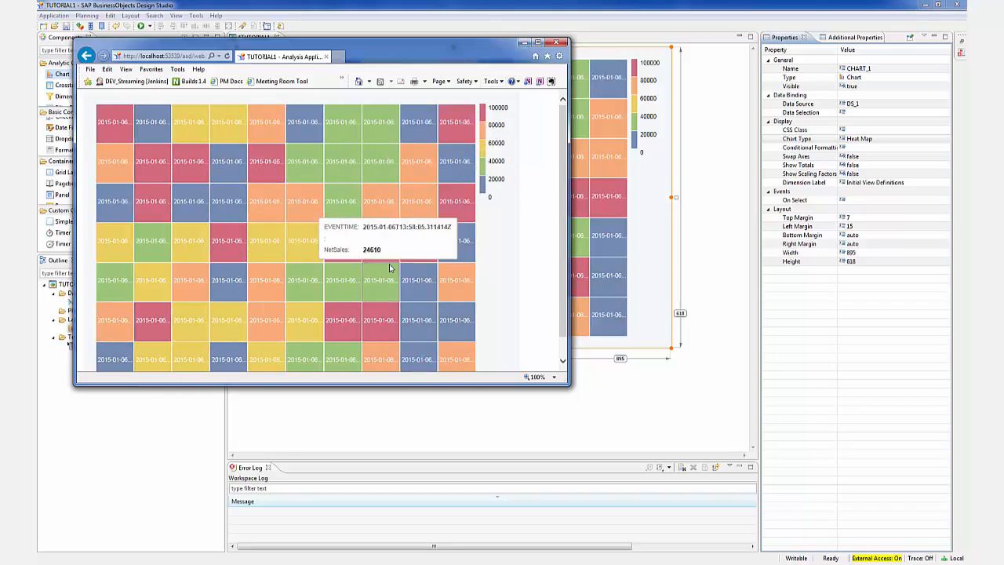
pyautogui.moveTo(307, 280)
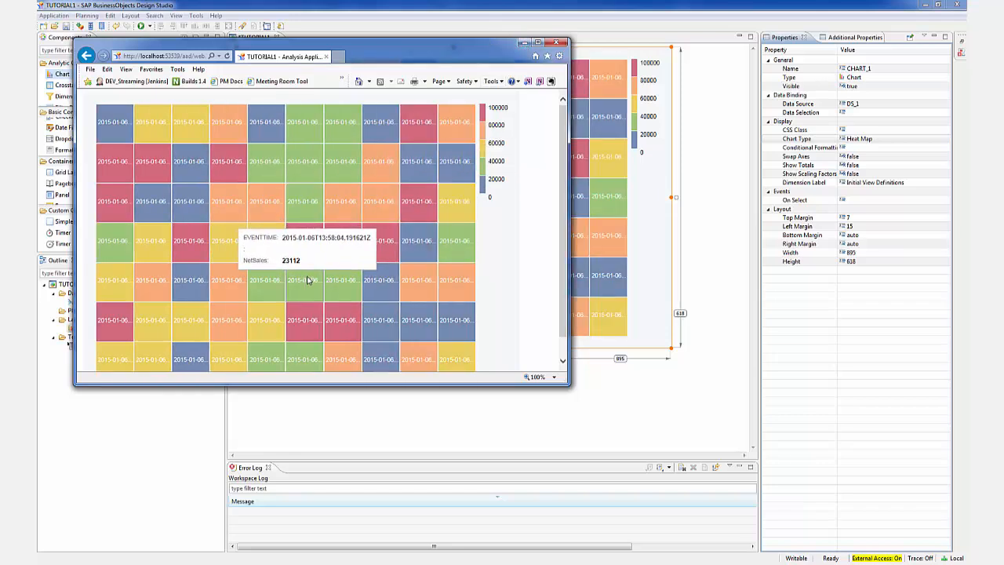
pyautogui.click(504, 8)
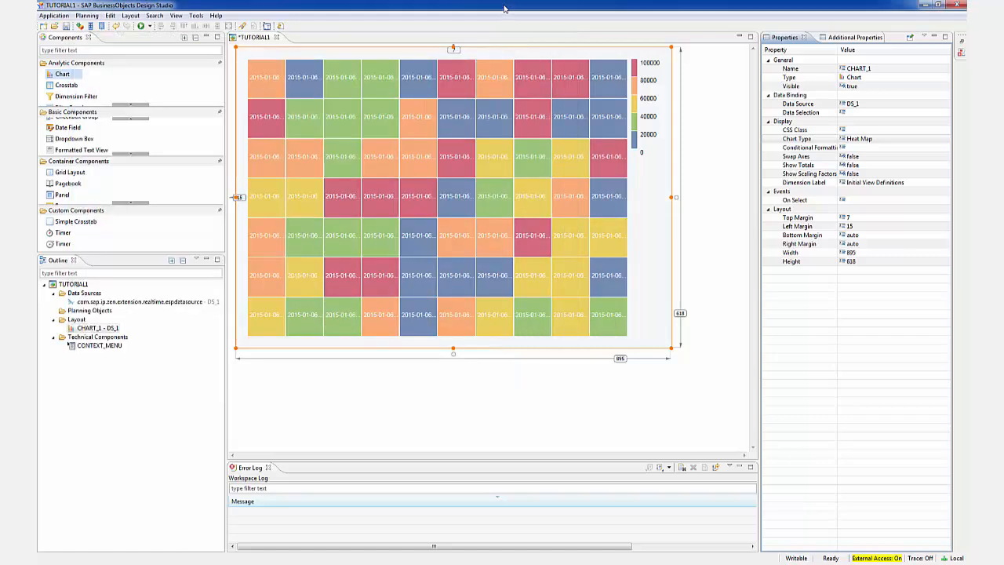